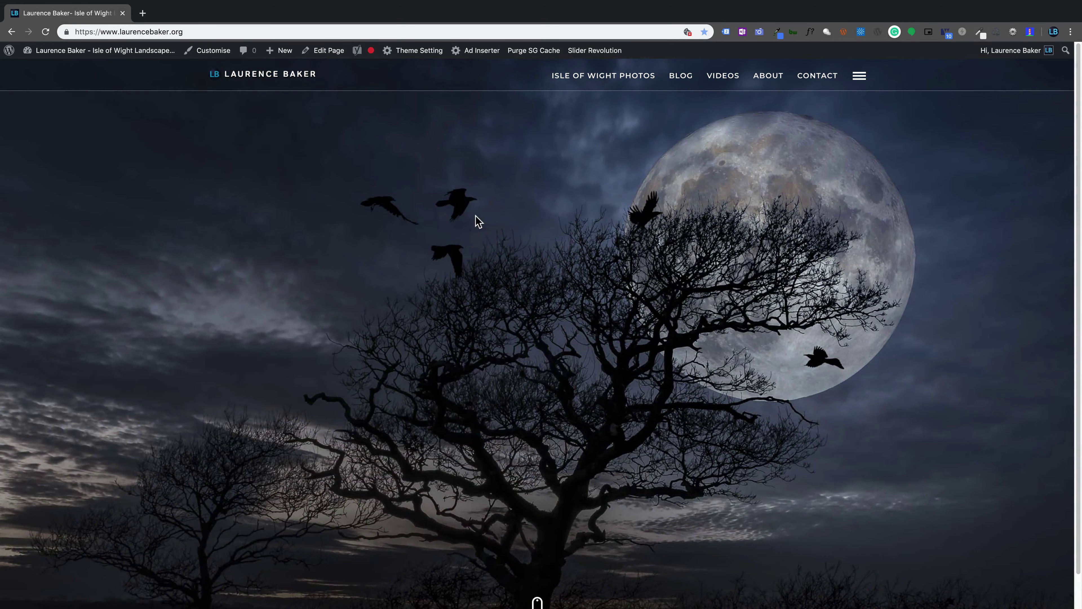
- Open the 'A Guide to Artboards in Photoshop' post from the blog, scroll to the comments, and return to the top
click(680, 75)
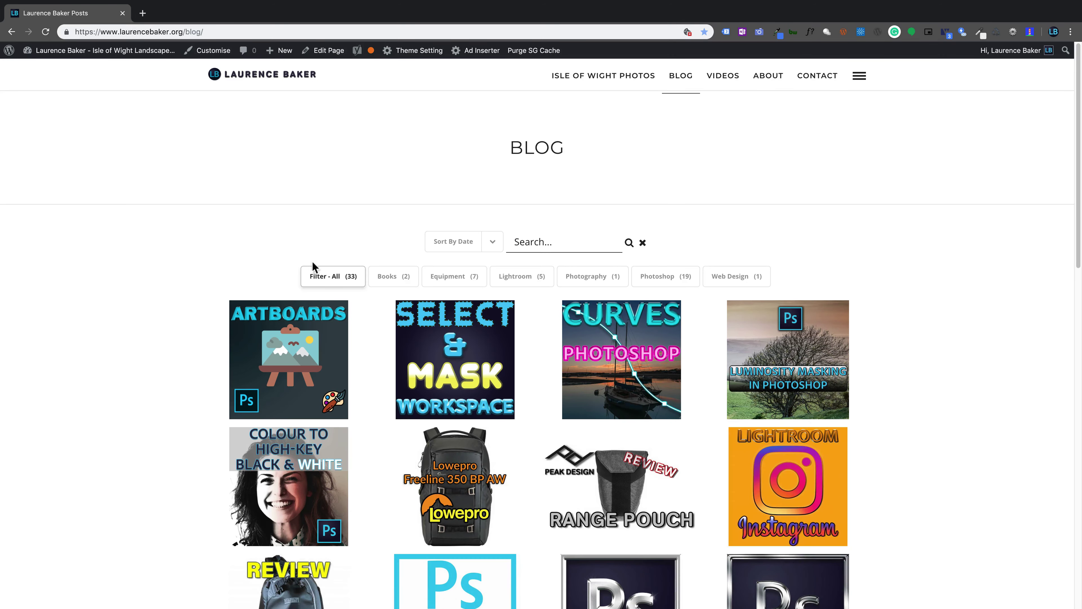
click(295, 359)
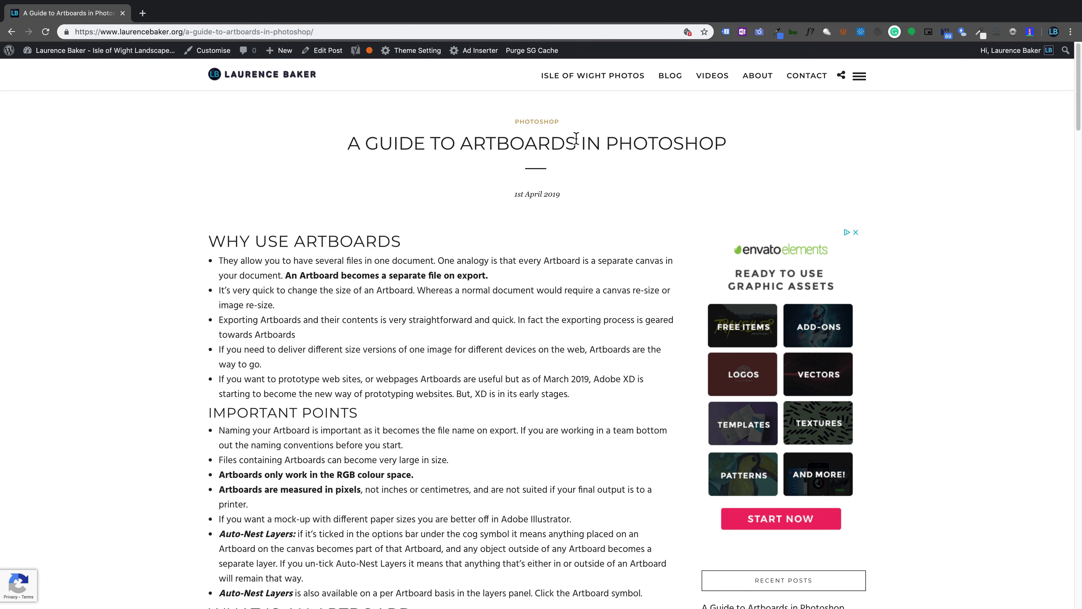
scroll(575, 138, down, 20)
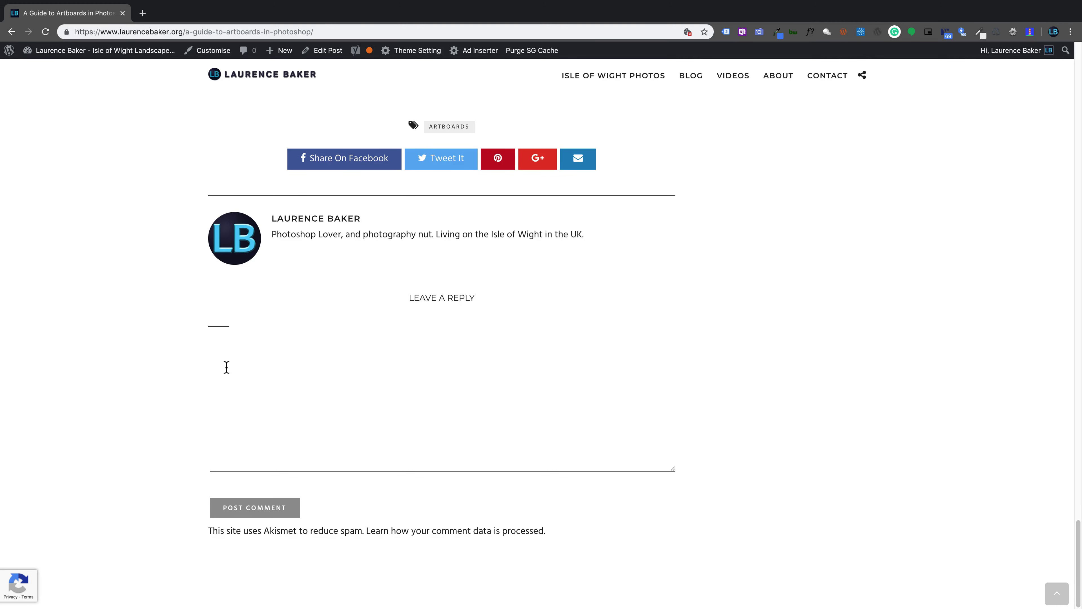
key(Home)
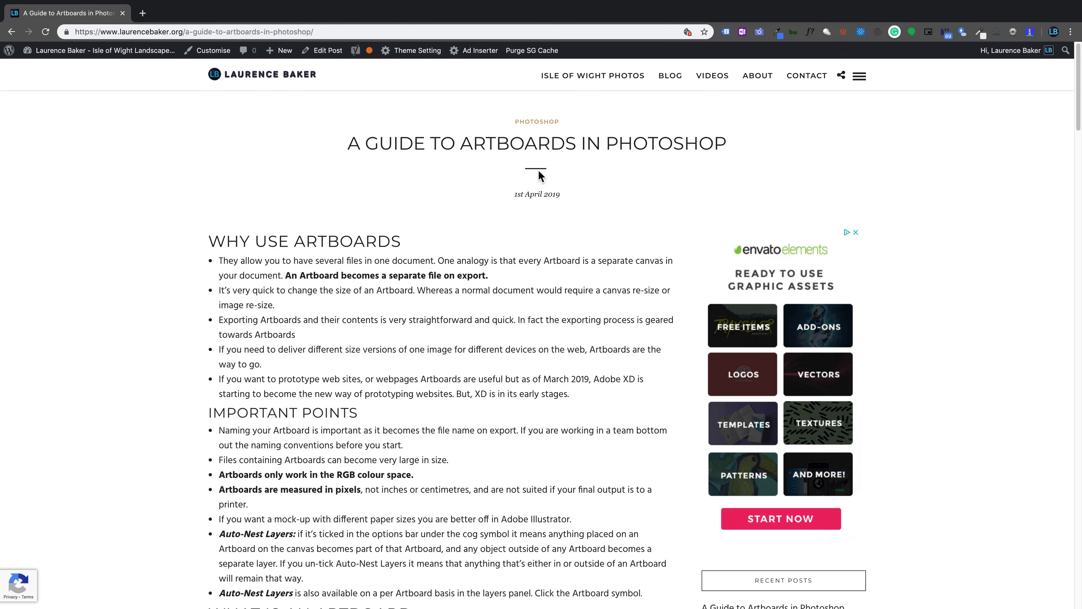
- Open the Books category from the side menu and scroll its archive of Lightroom and Photoshop book posts
click(862, 81)
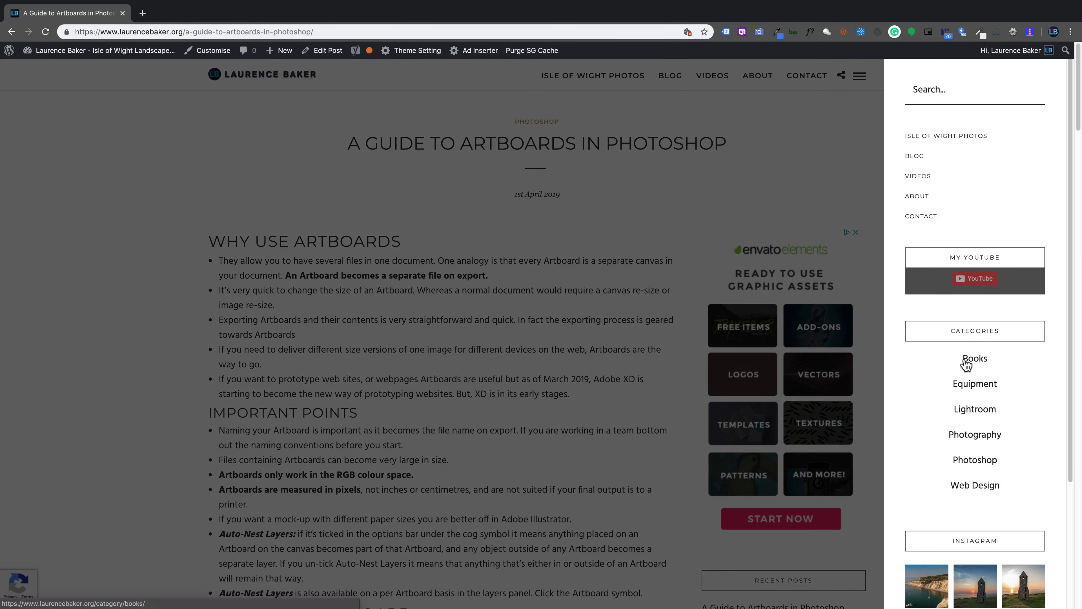
click(962, 335)
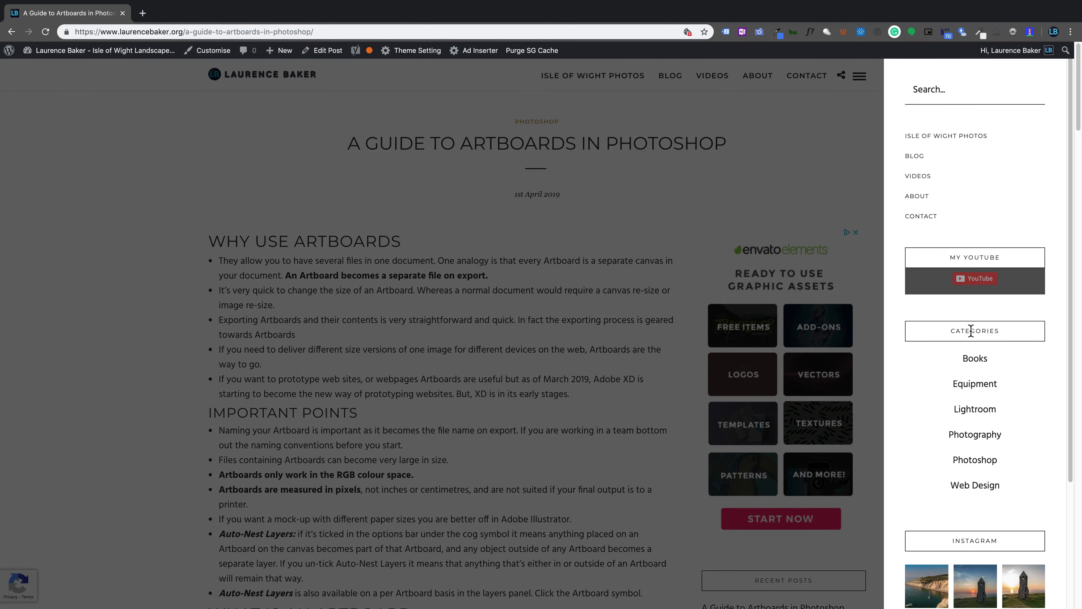
click(976, 359)
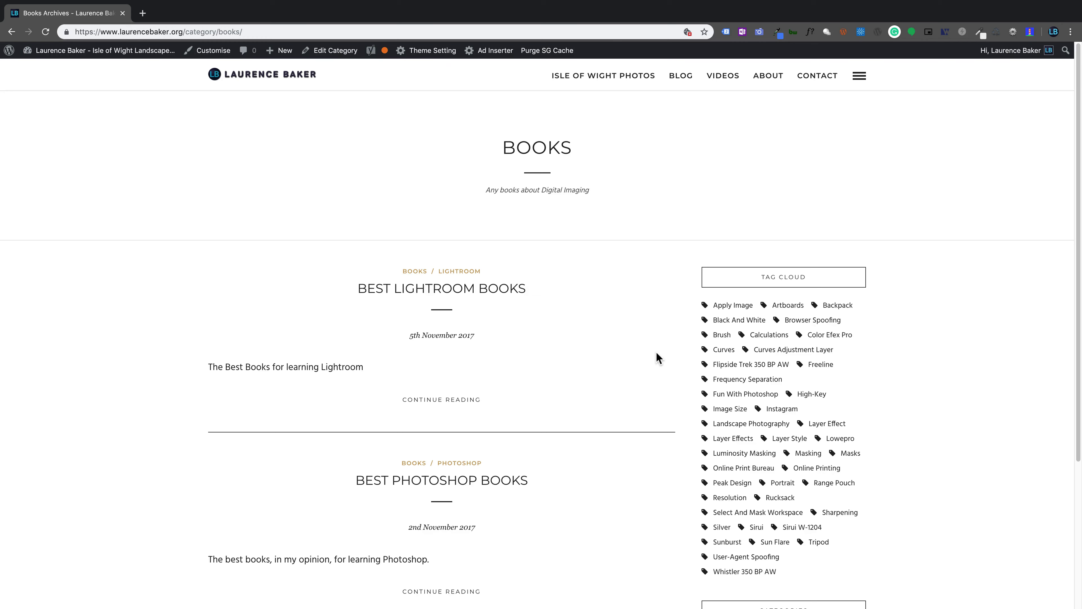
scroll(656, 351, down, 5)
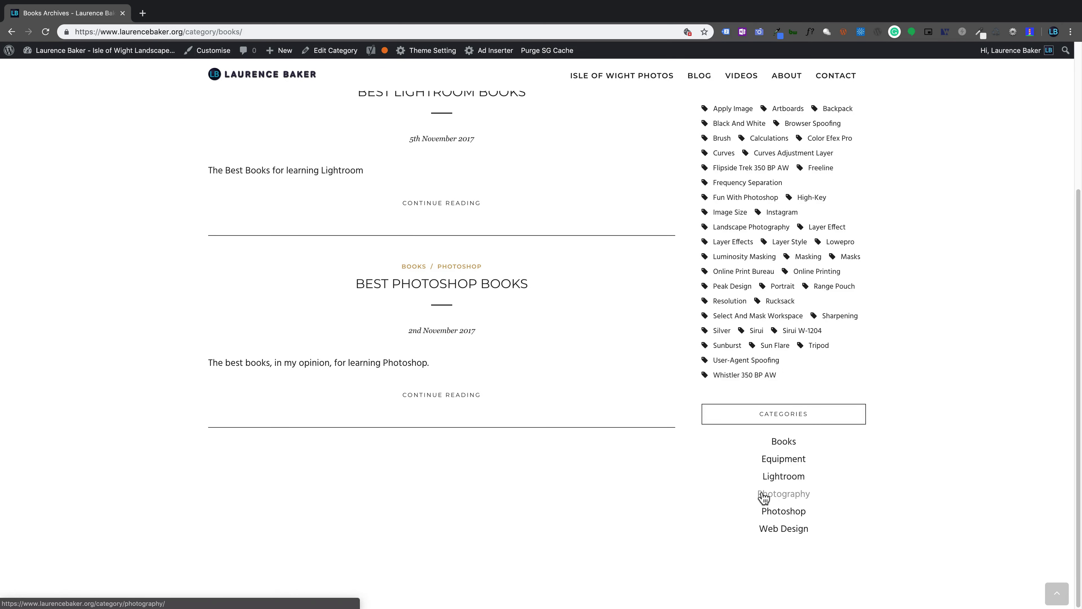
scroll(619, 213, up, 2)
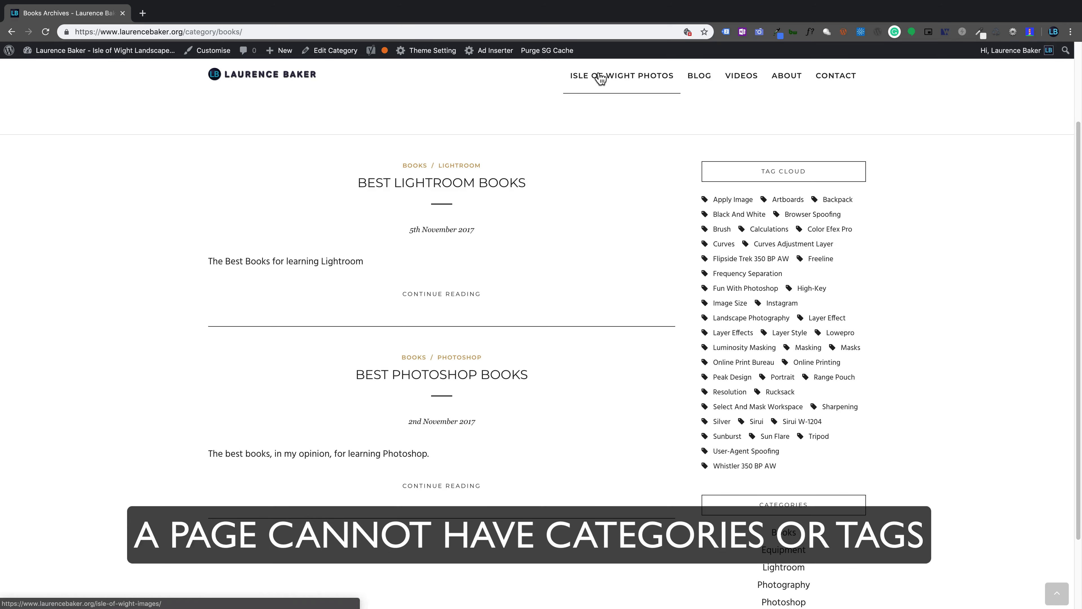
- Go to the Isle of Wight Photos page and scroll down to its landscape photo gallery
click(600, 78)
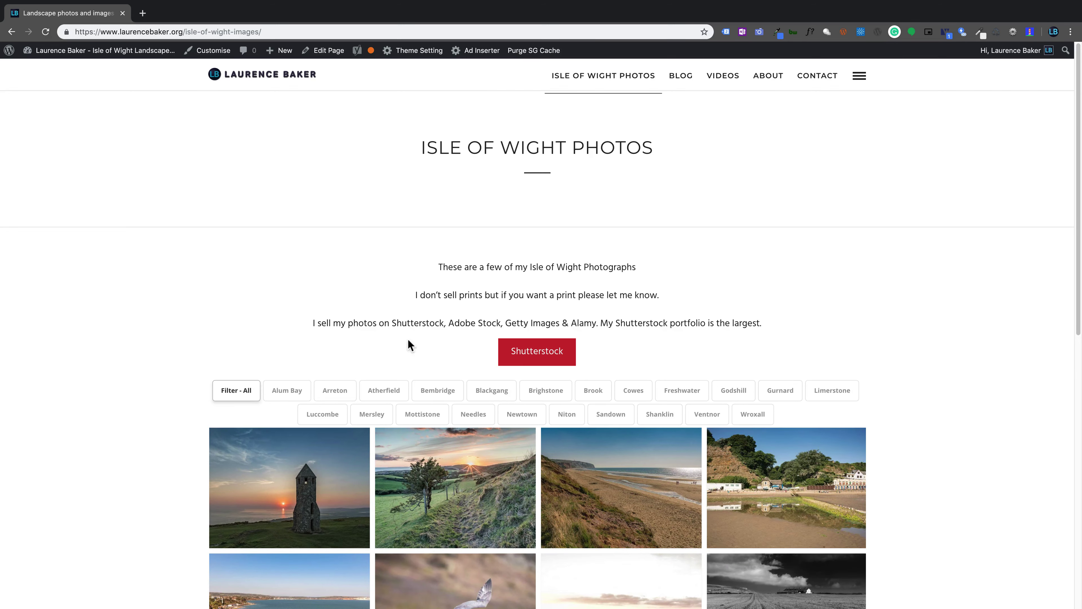
scroll(242, 341, down, 3)
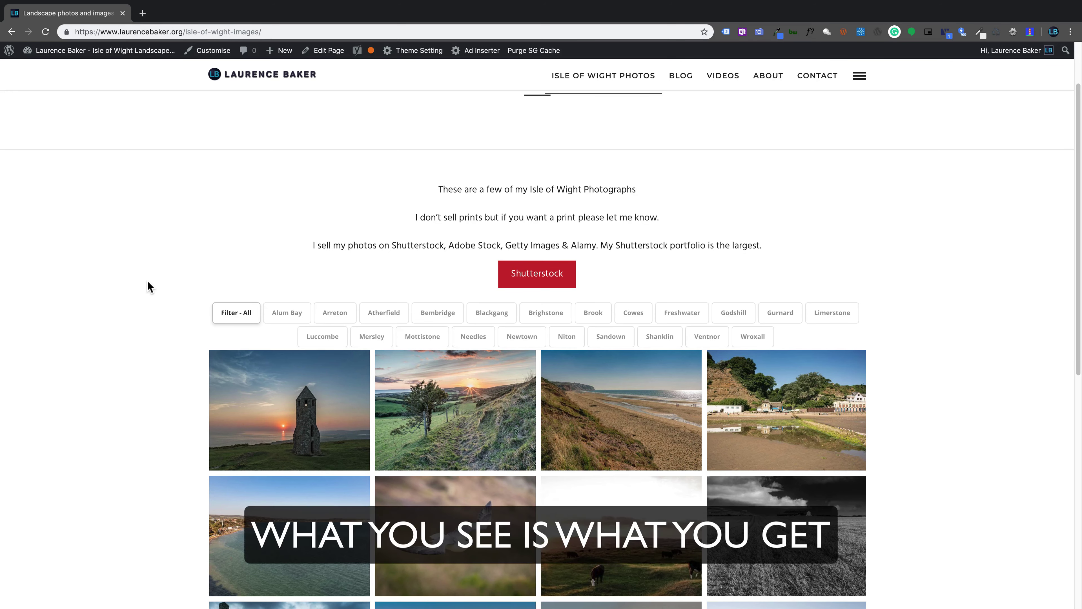
scroll(147, 280, down, 1)
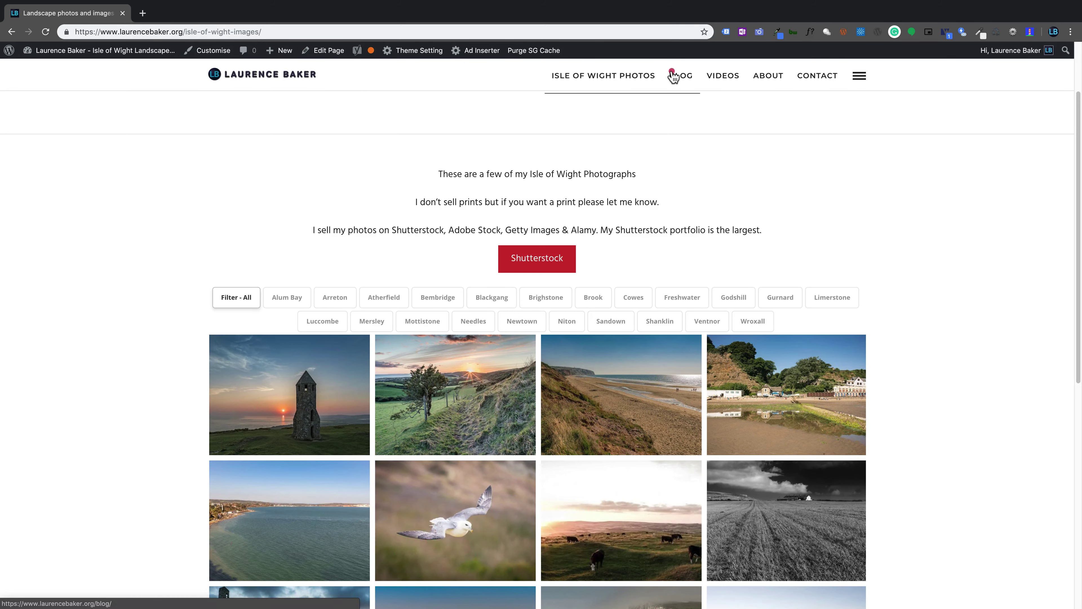
- Open the Artboards in Photoshop post from the blog in the post editor
click(681, 75)
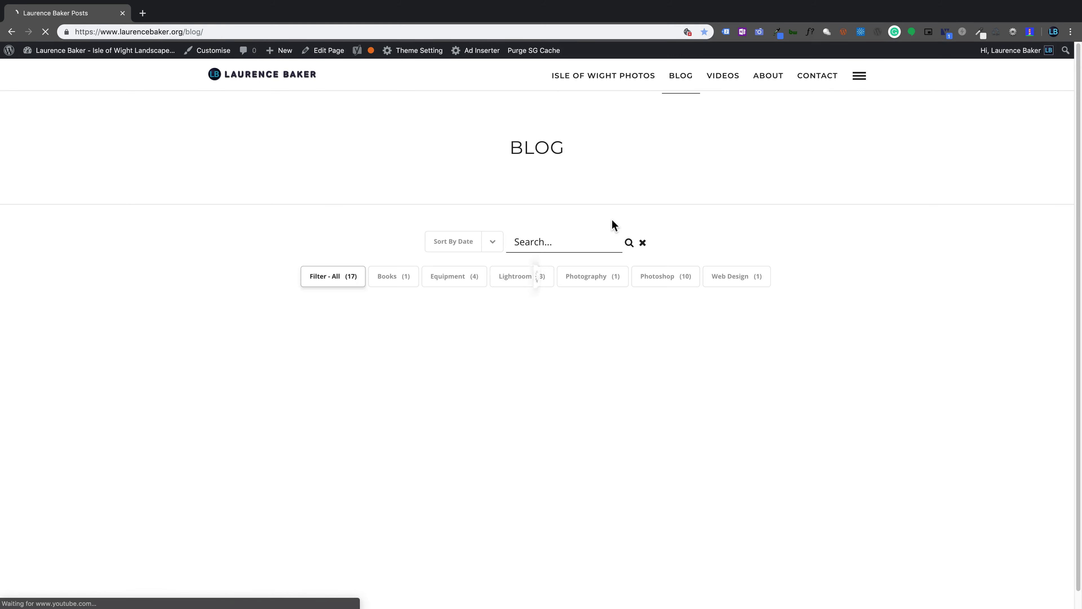
click(285, 369)
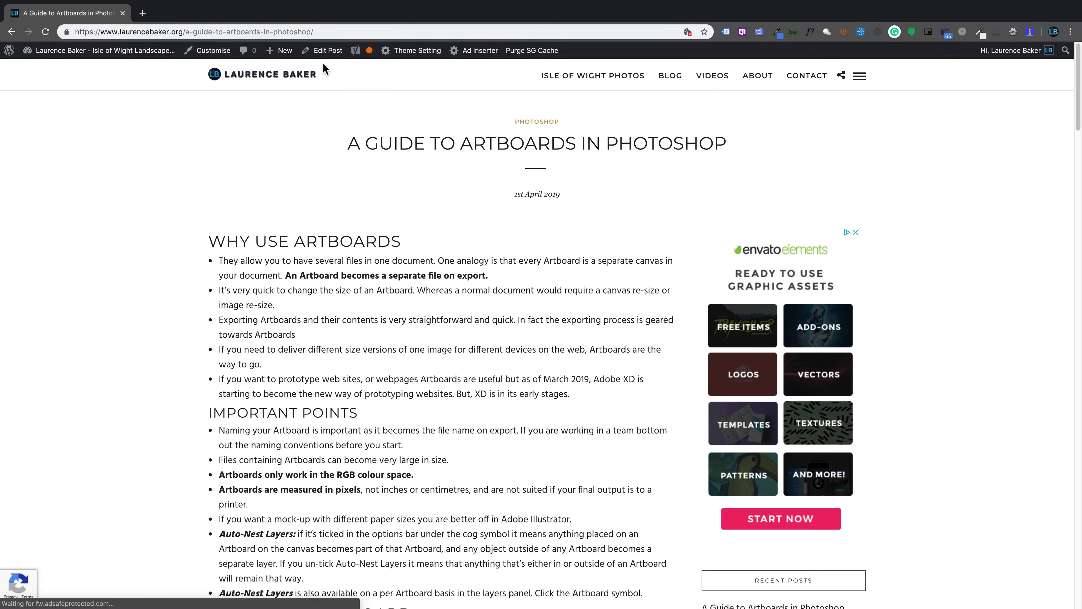
click(329, 50)
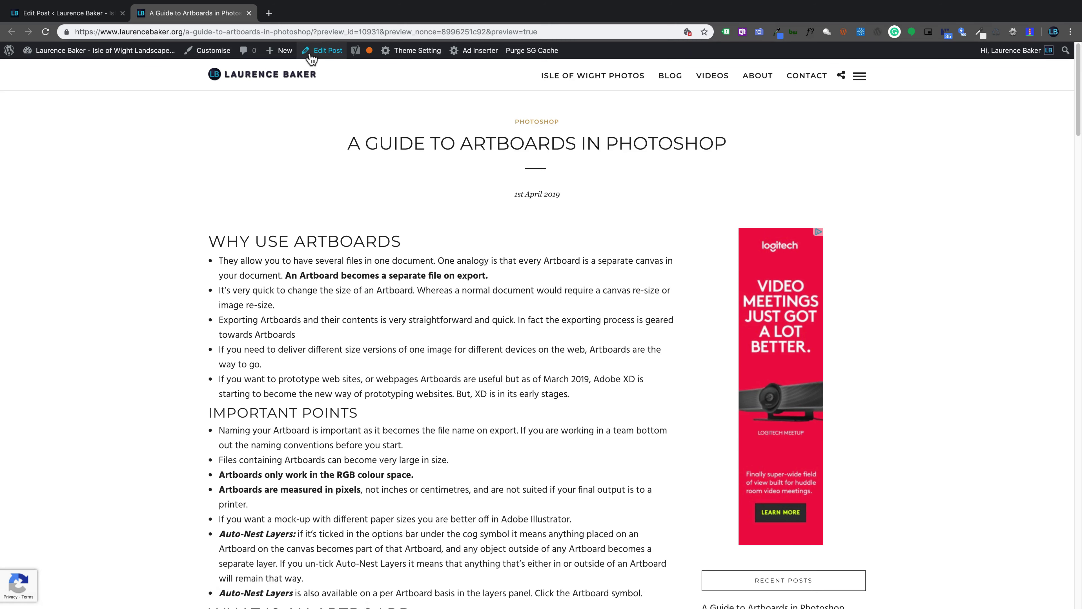
- Open the previewed Artboards post for editing, then start a new blank browser tab
click(322, 50)
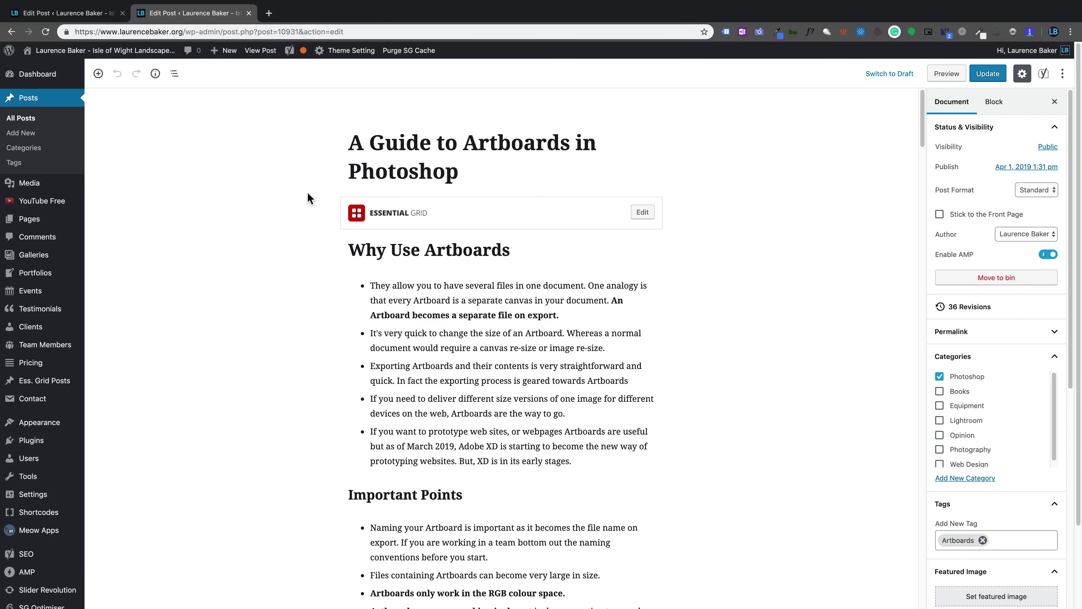
click(269, 12)
- Search Google for 'domain name' and open GoDaddy's £0.99 domain offer page
text(domai)
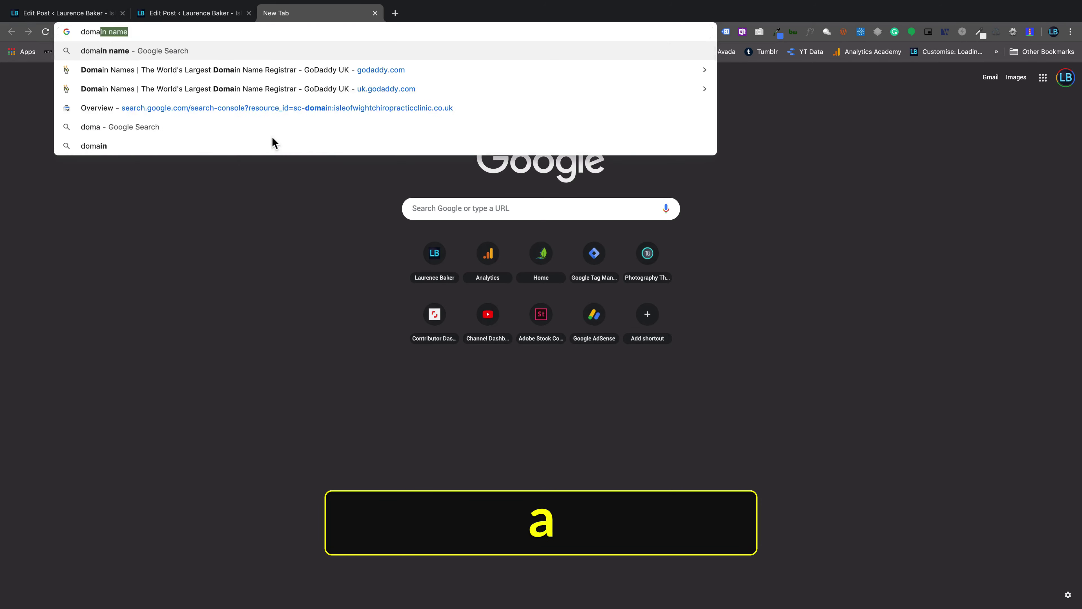
key(Return)
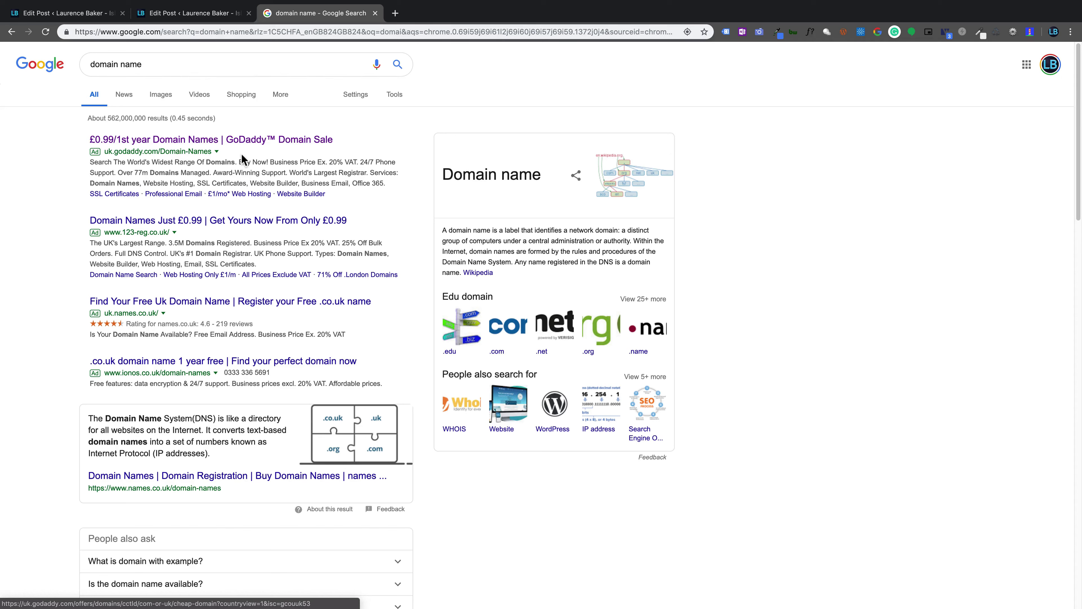
click(240, 139)
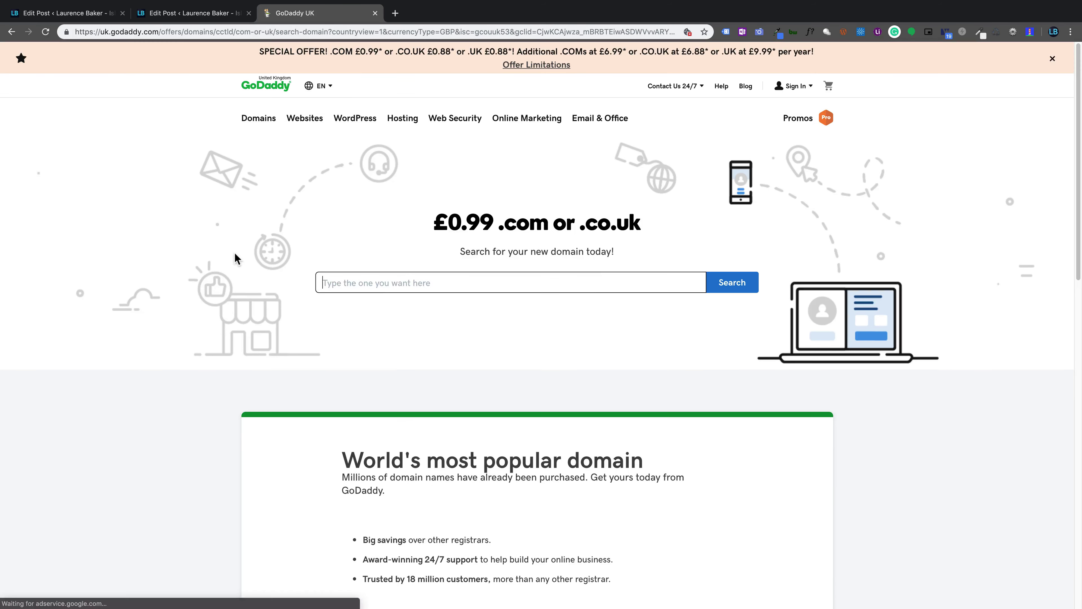
- Check that dogsleg.com is available on GoDaddy, then load SiteGround's WordPress hosting page
text(dogsleg)
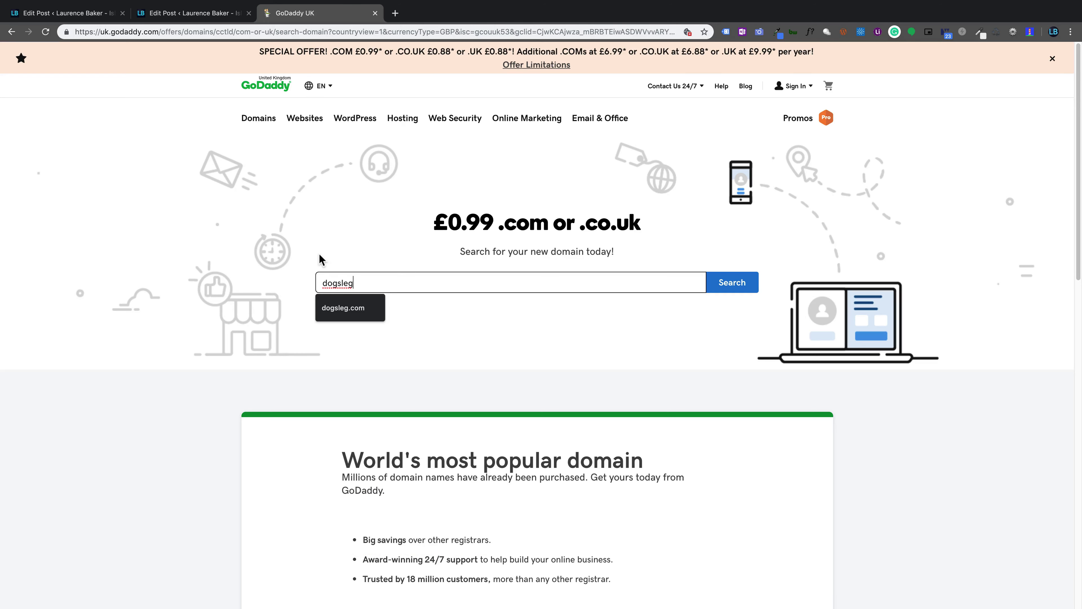
text(.com)
click(714, 285)
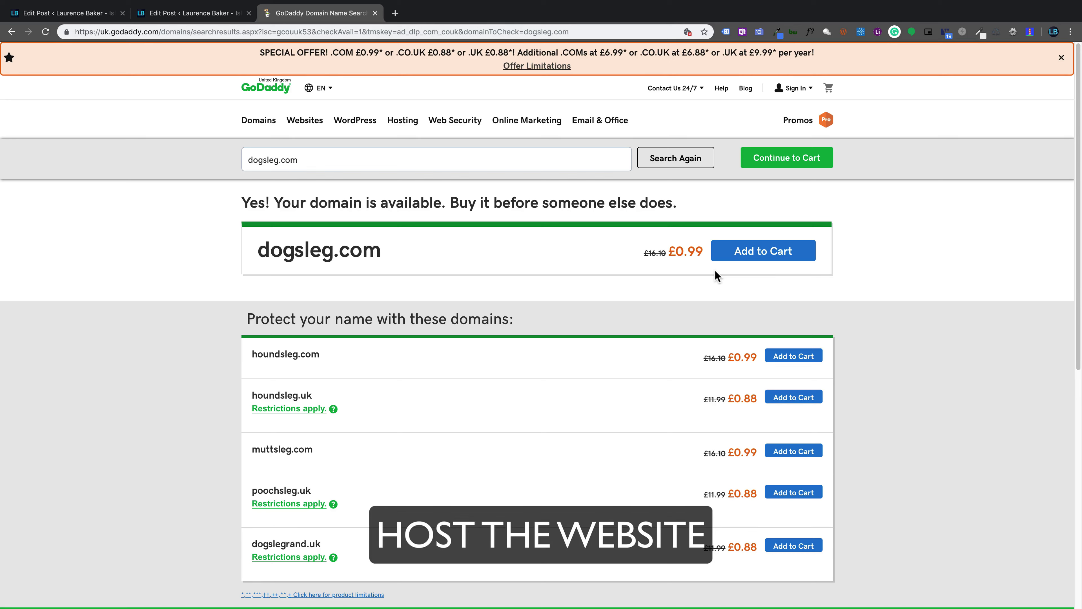
click(345, 32)
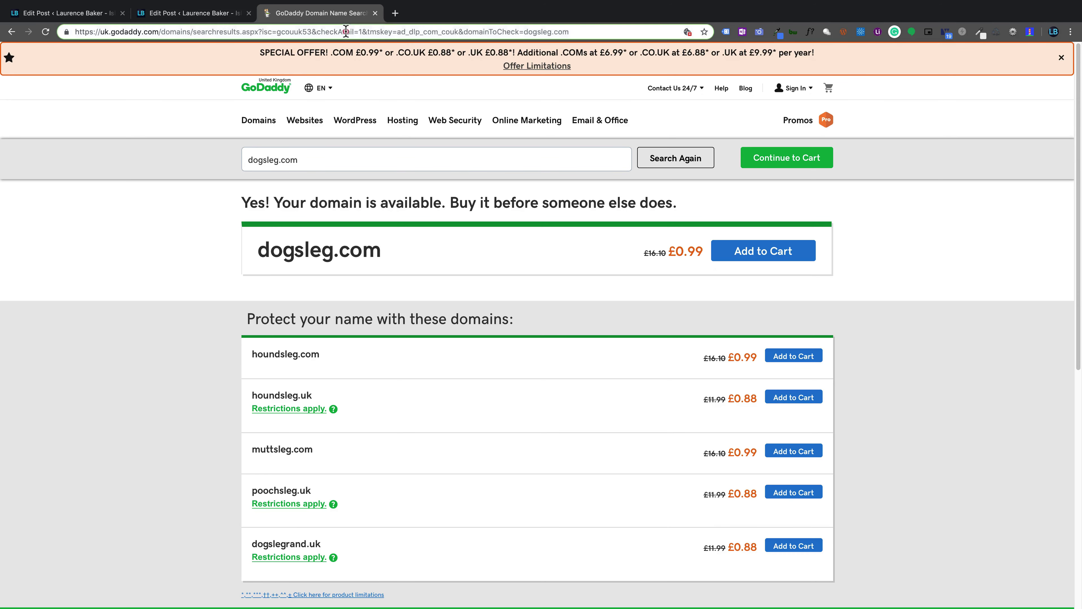
text(sit)
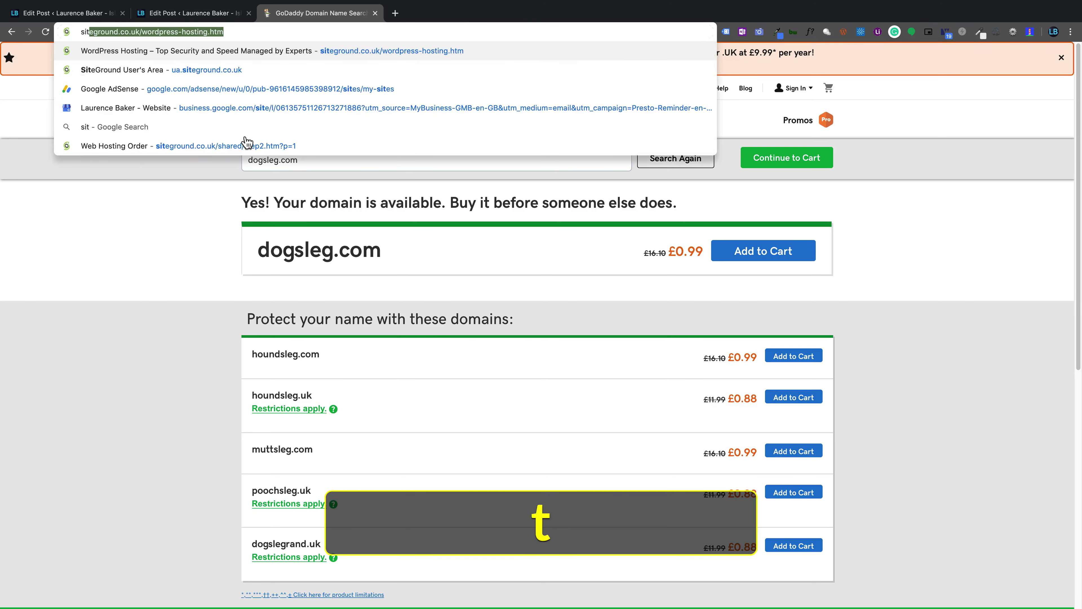
key(Return)
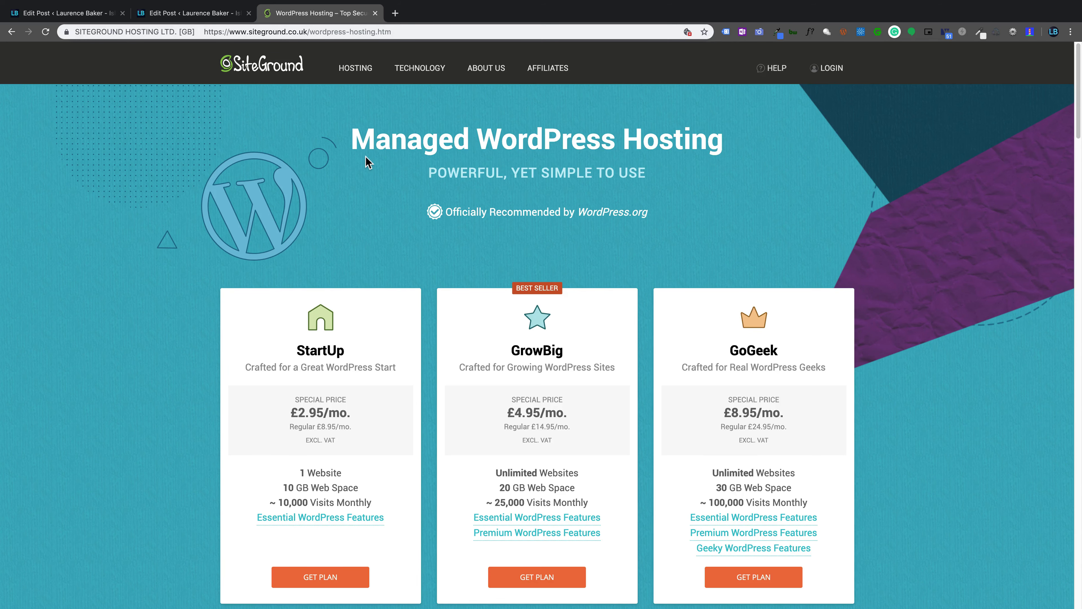
- Scroll to the hosting plans and choose SiteGround's StartUp plan
scroll(257, 201, down, 5)
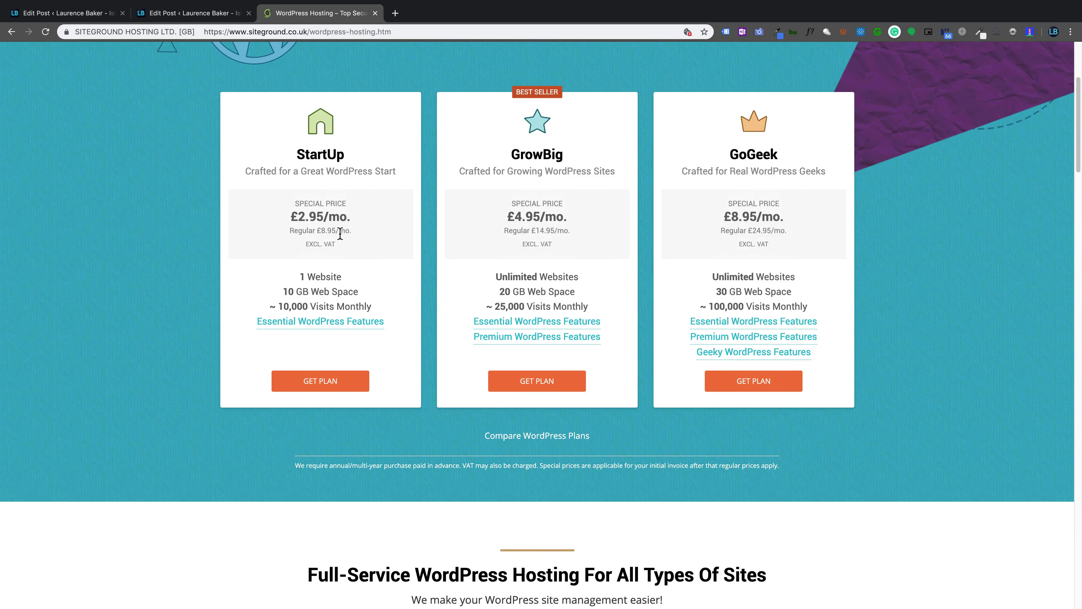
click(312, 378)
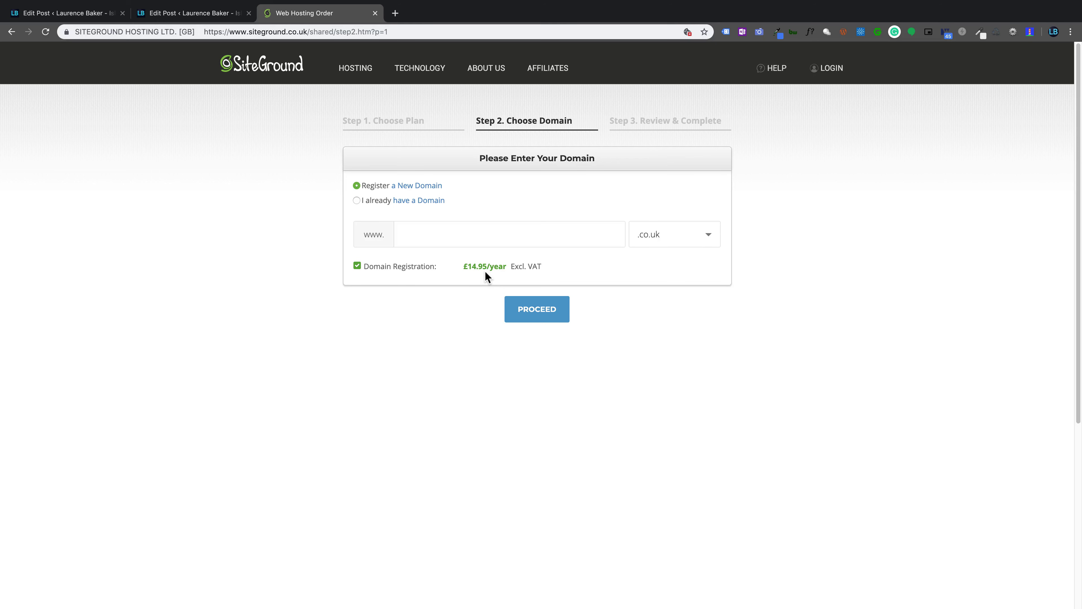
- Enter the domain 'dogsleg' with the .com extension in the SiteGround order
click(436, 240)
text(dogsleg)
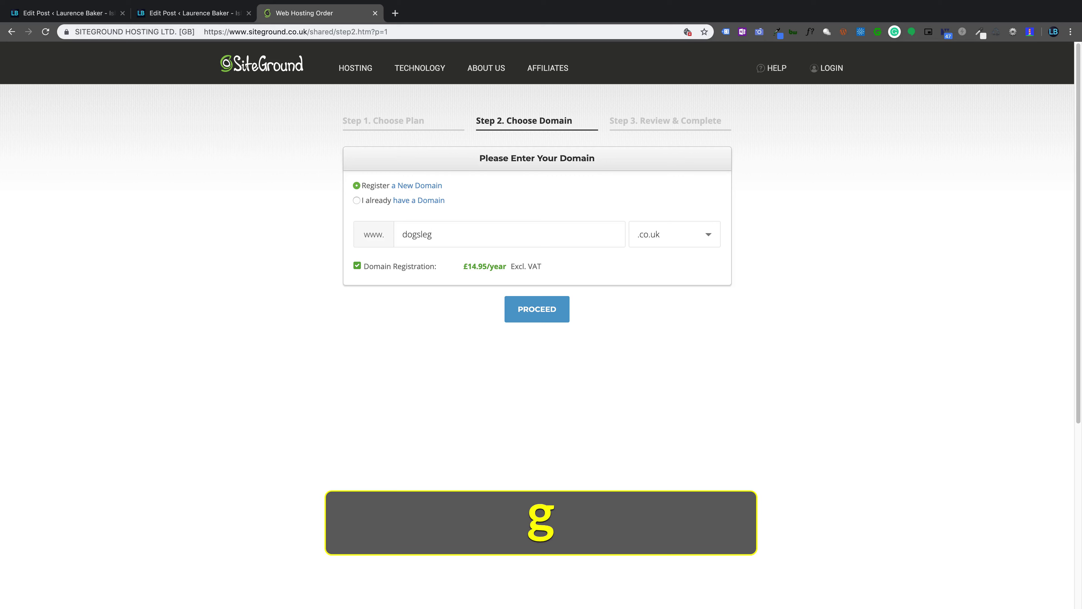
click(708, 234)
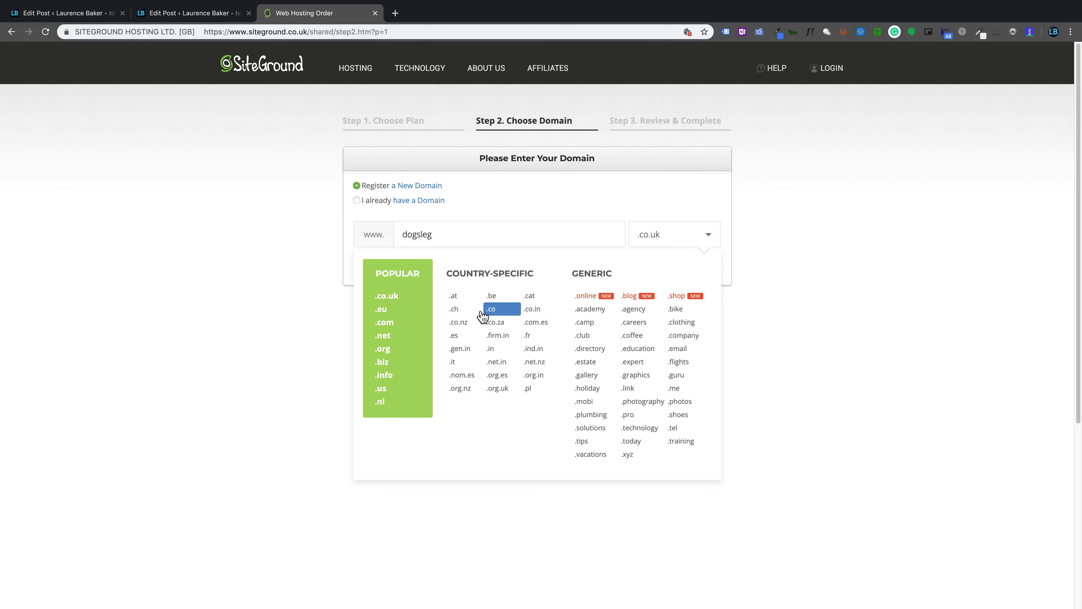
click(396, 322)
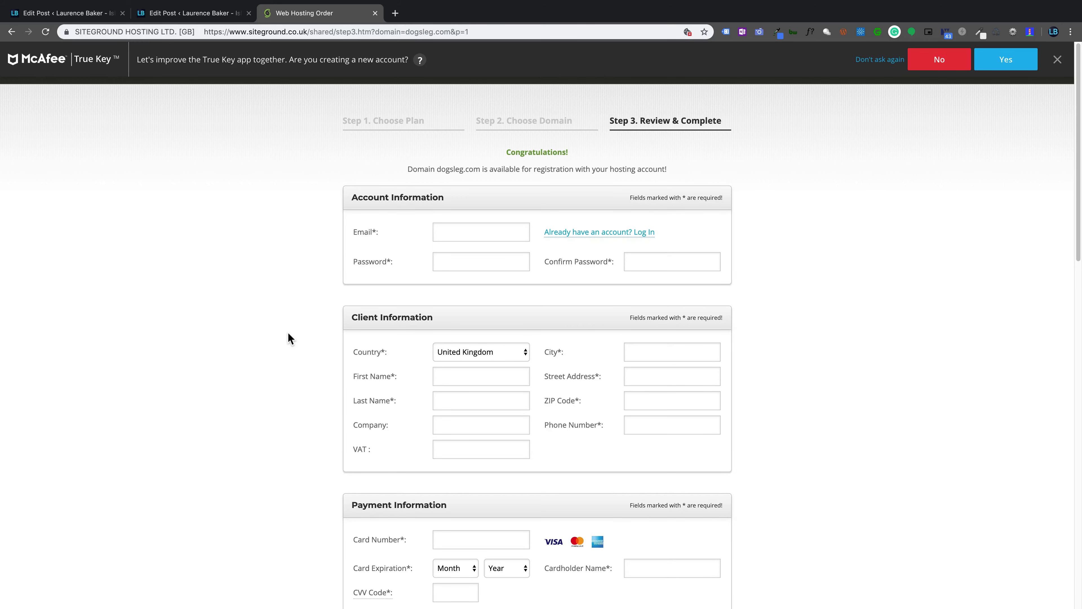
- Log out of the WordPress admin from the post editor tab
click(217, 12)
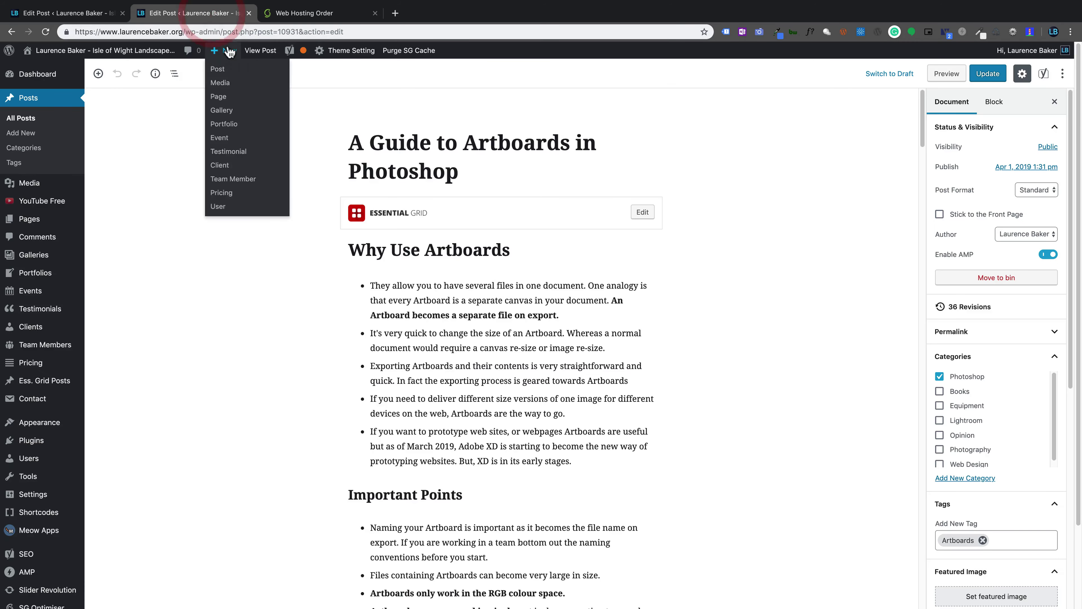
mouse_move(1027, 50)
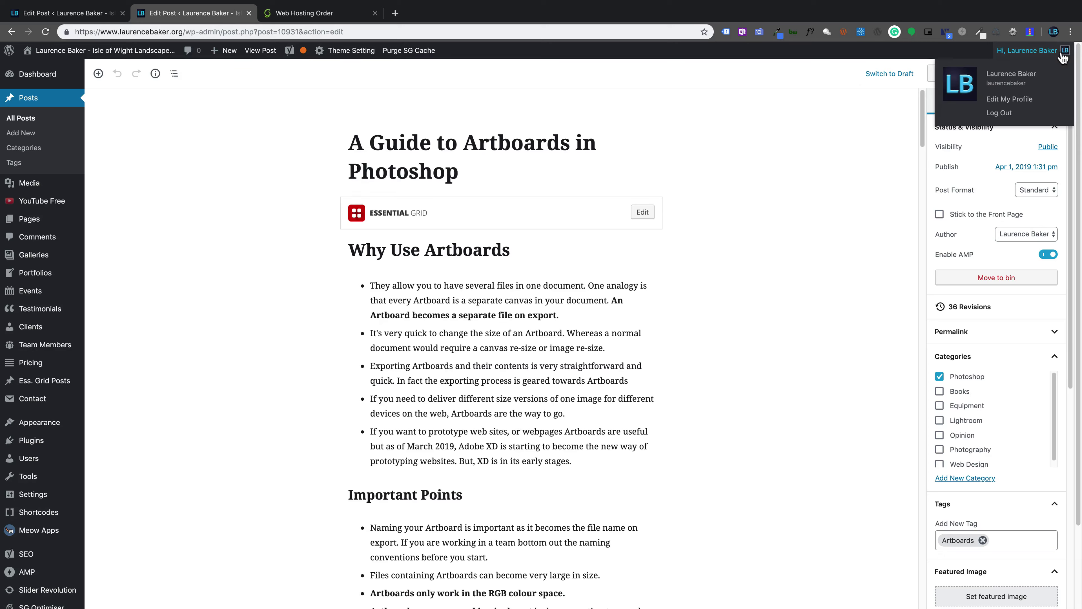
click(1001, 113)
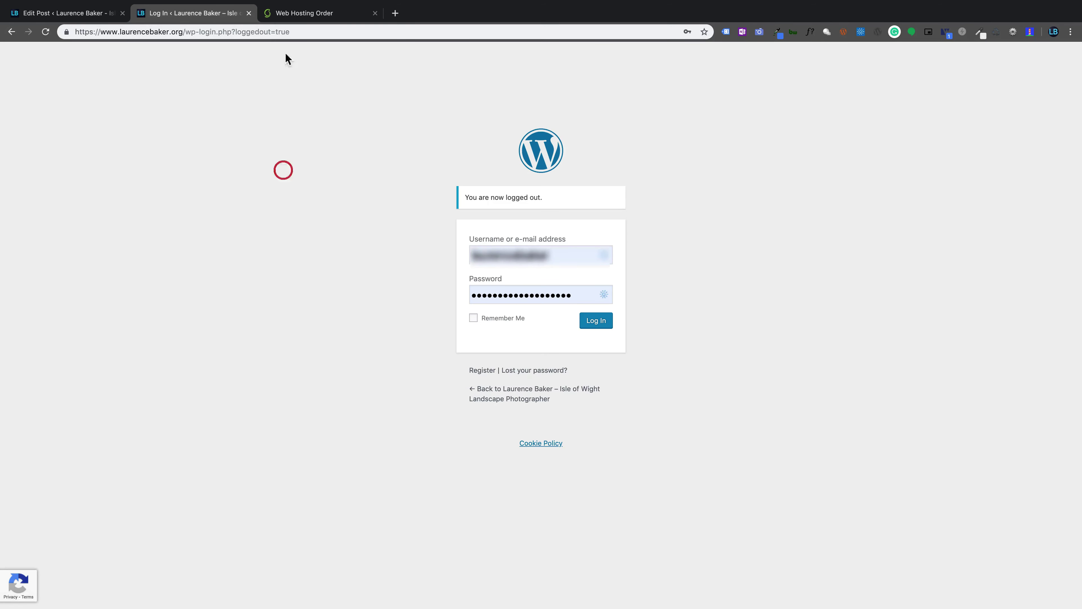
- Load the photography site's live home page in the third tab
click(292, 13)
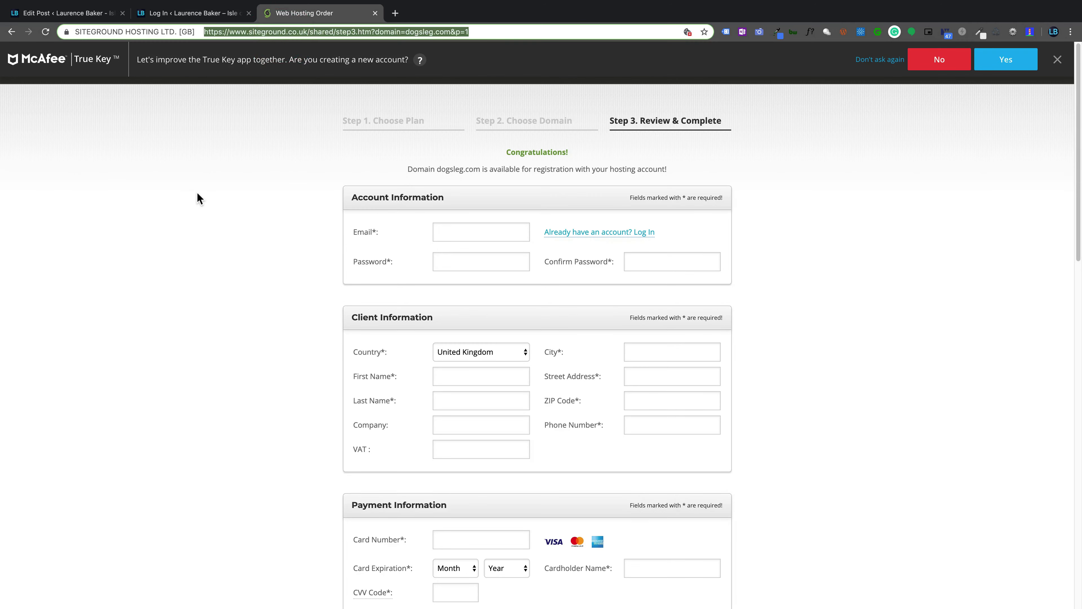
key(super+l)
text(laur)
key(Return)
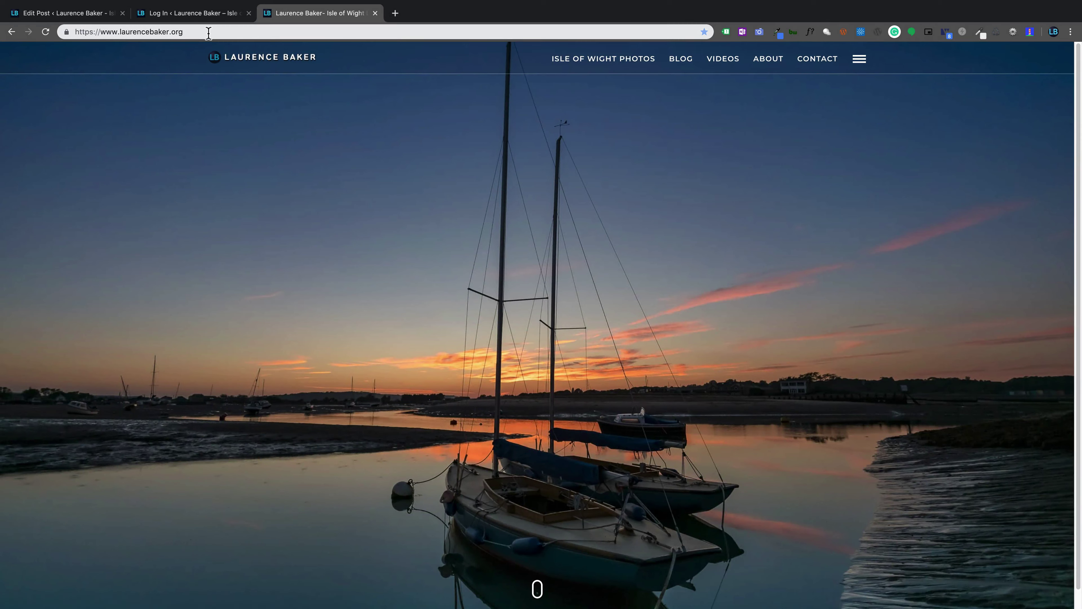
- Go to the site's /wp-admin address and log back in to the admin Dashboard
click(198, 30)
click(200, 31)
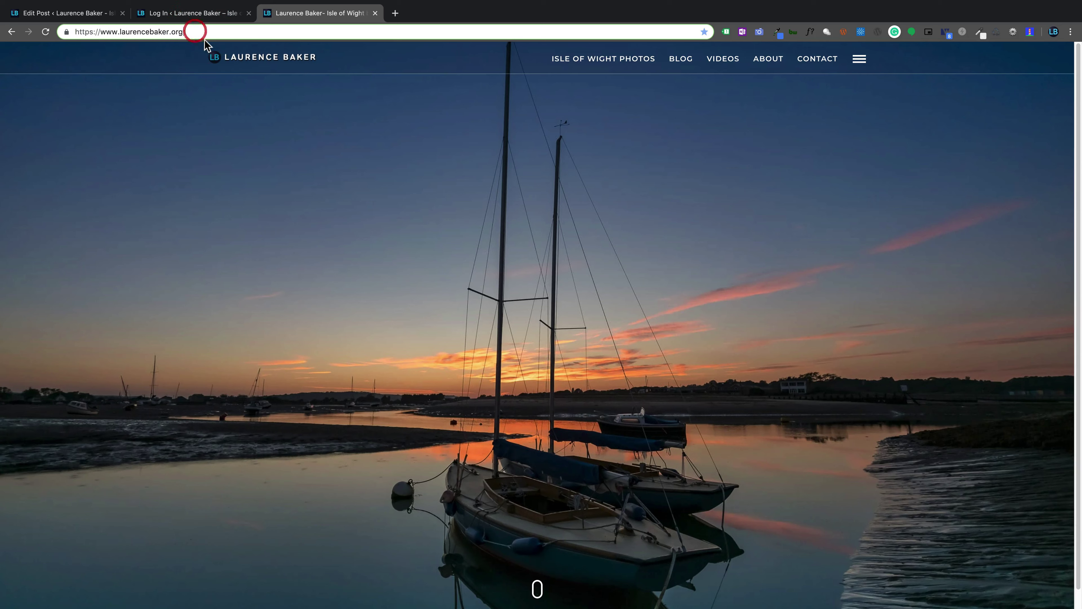
text(/)
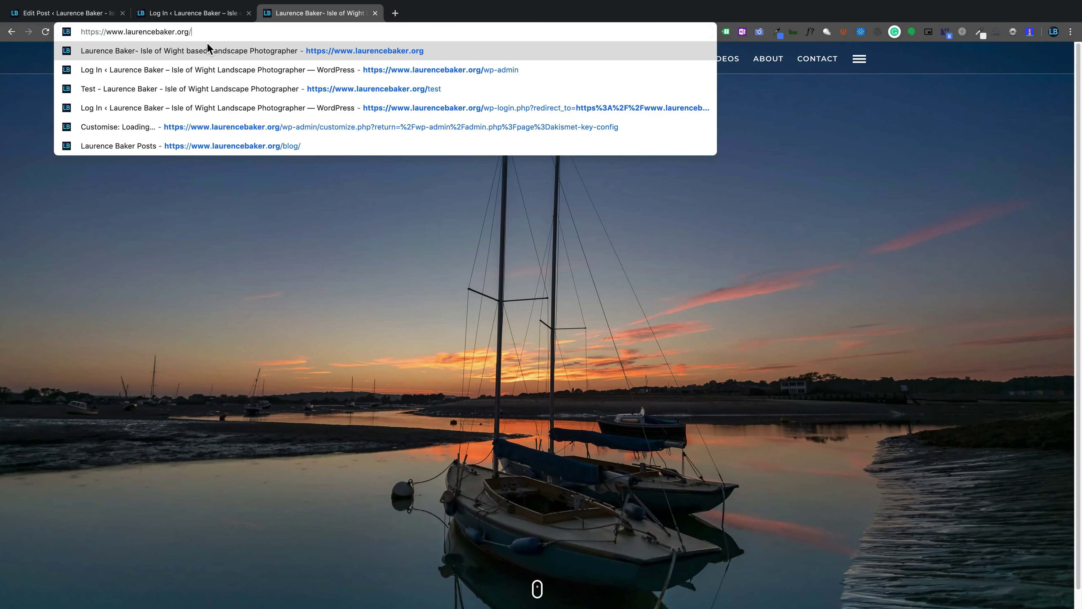
text(wp)
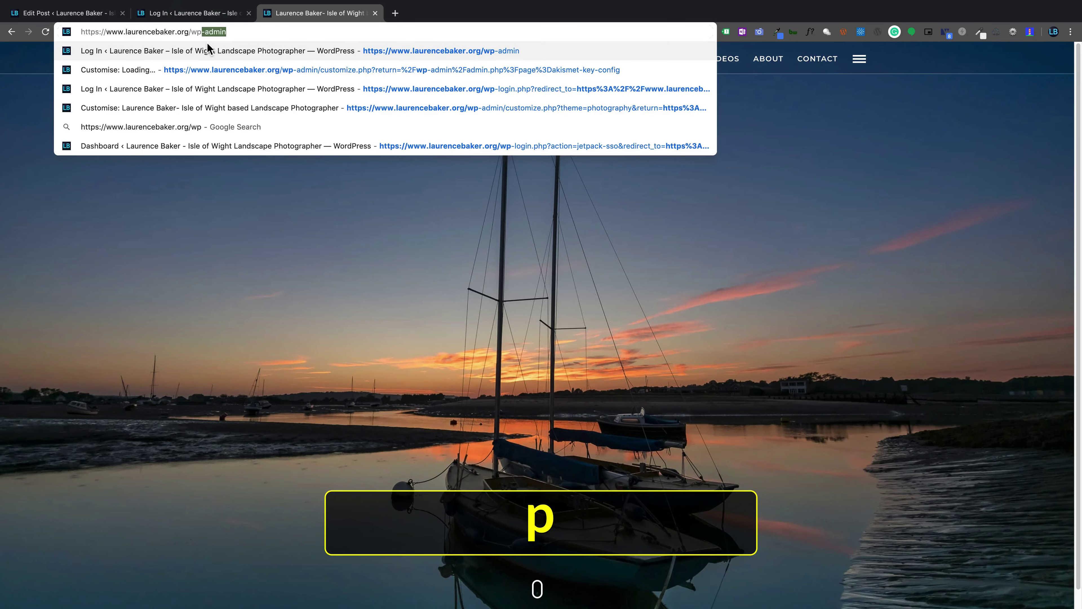
text(-admin)
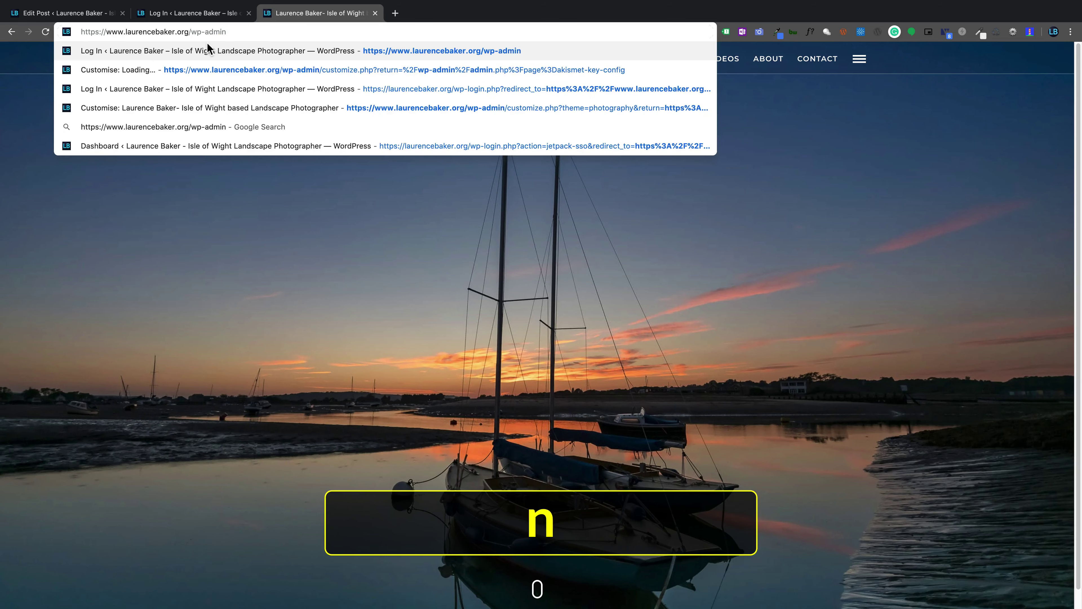
key(Return)
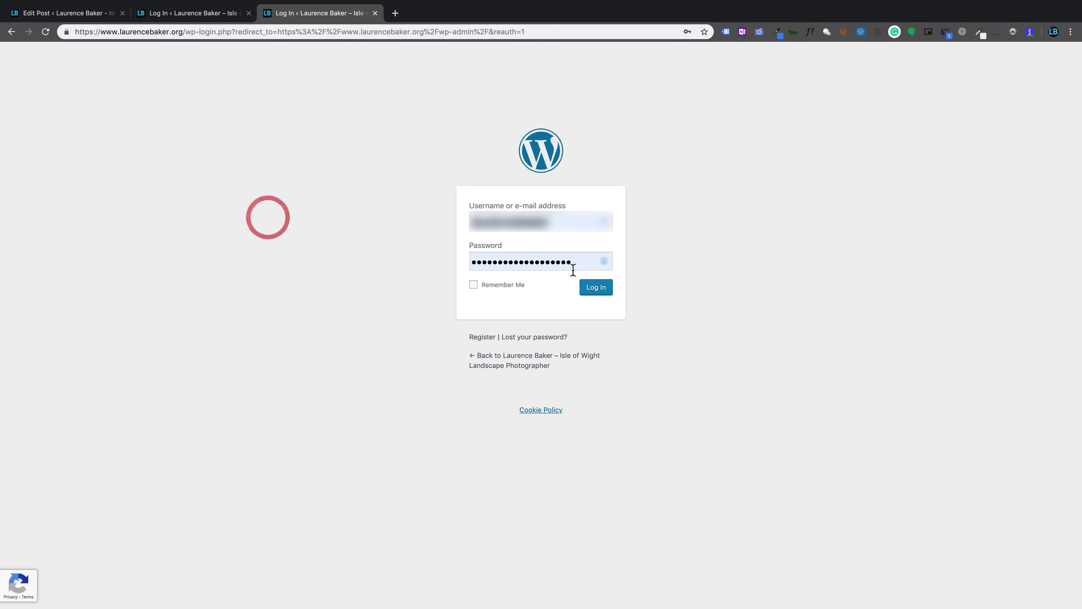
click(608, 289)
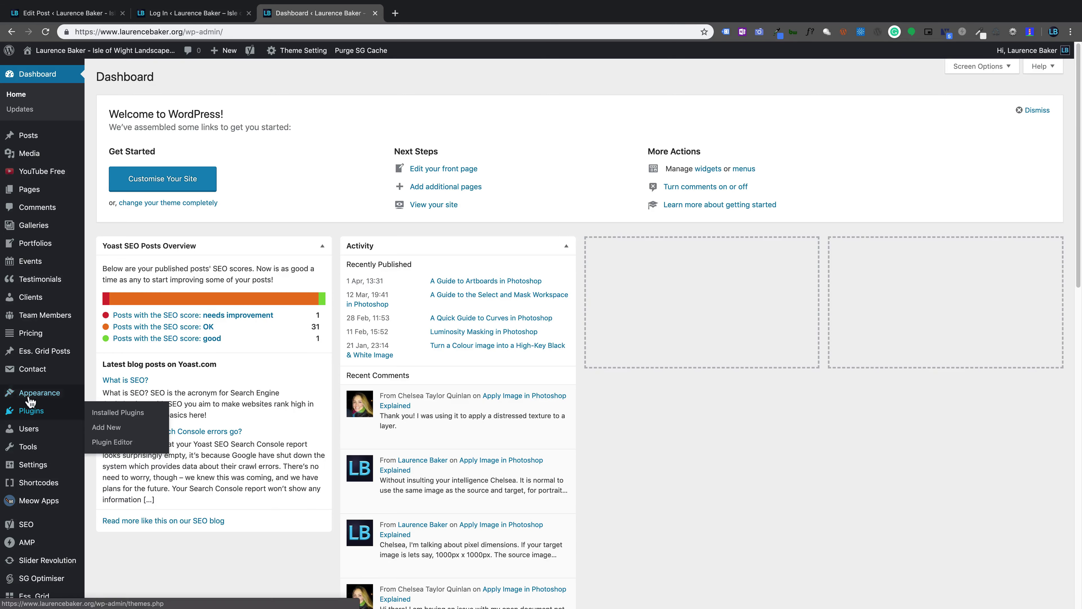
- Open Appearance > Themes to list the four installed themes, with Photography active
mouse_move(66, 397)
click(99, 395)
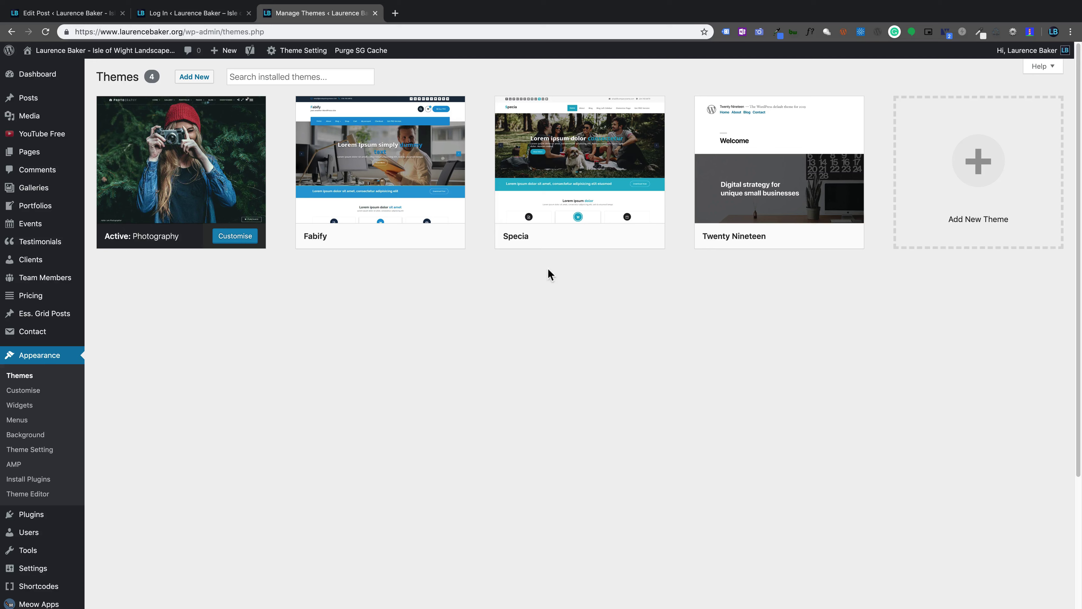
mouse_move(807, 202)
mouse_move(32, 156)
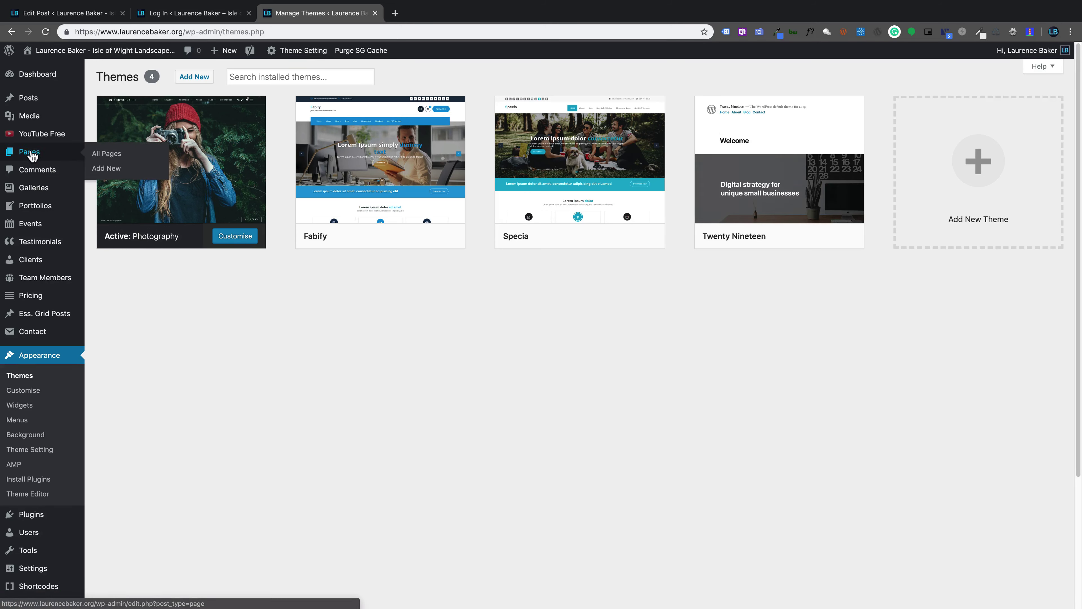
mouse_move(36, 317)
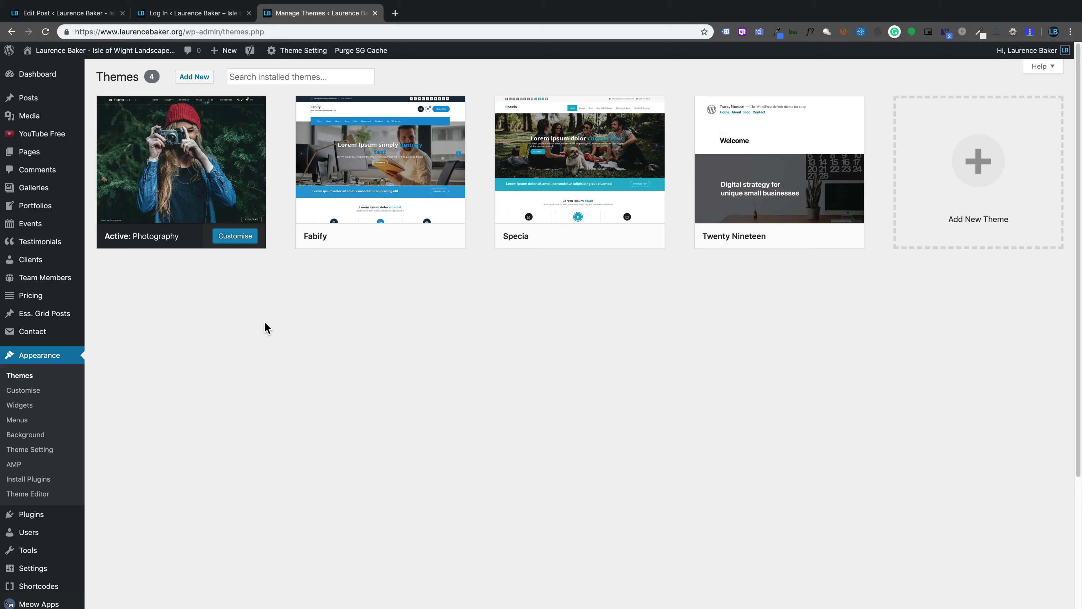
- Edit the Test page from All Pages and delete its existing three-image gallery block
click(16, 156)
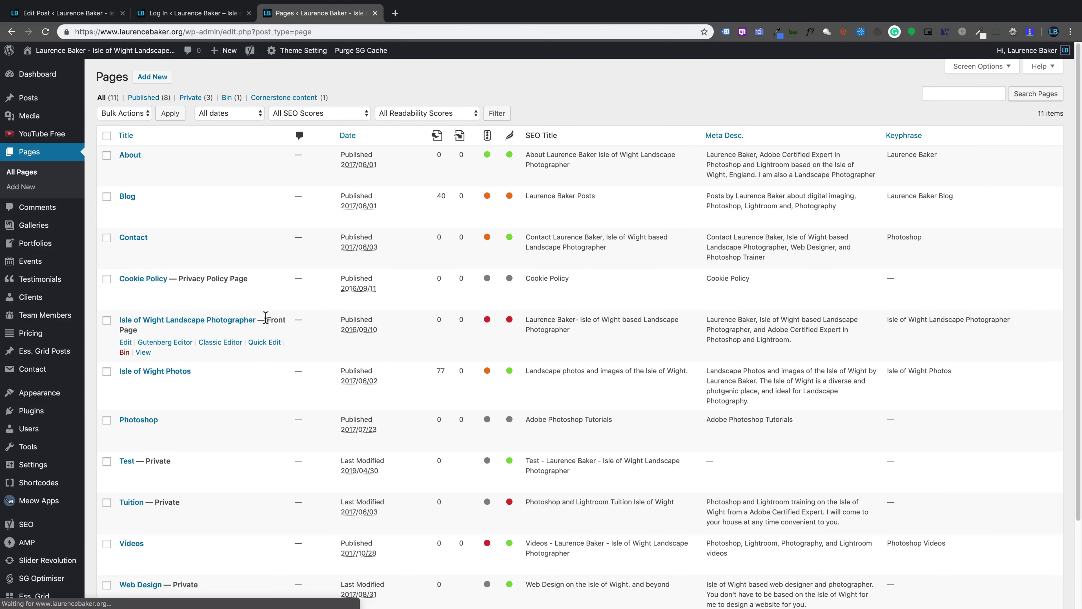
scroll(222, 377, down, 3)
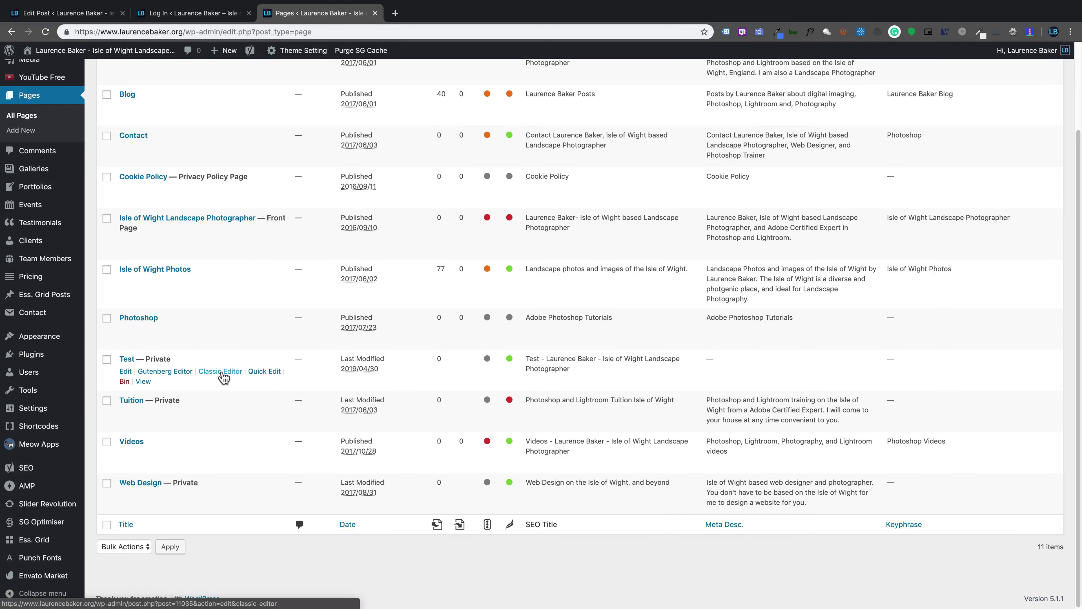
click(125, 374)
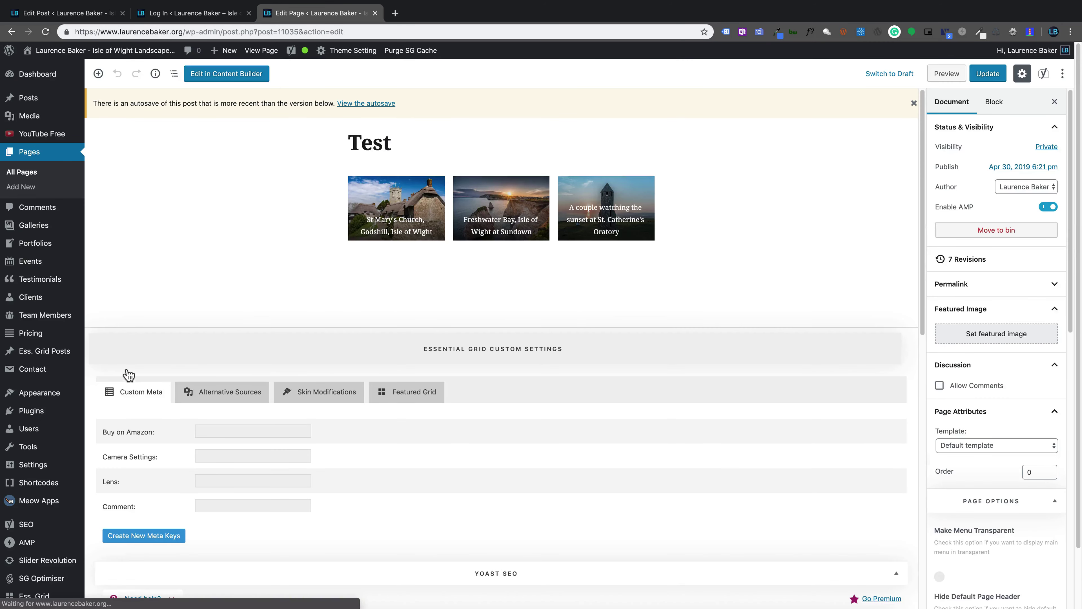
click(523, 195)
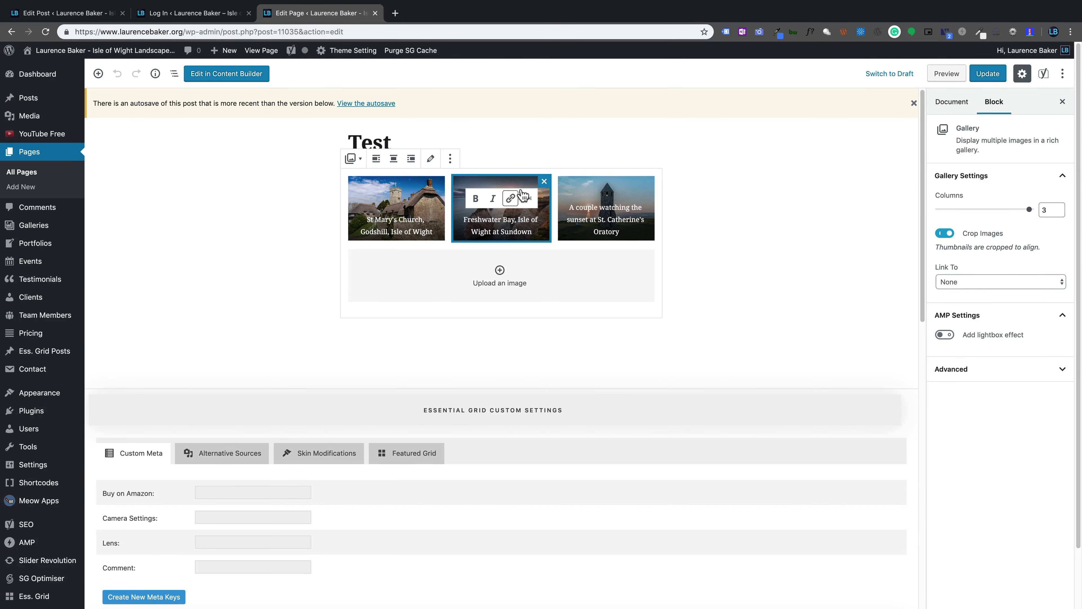
click(450, 158)
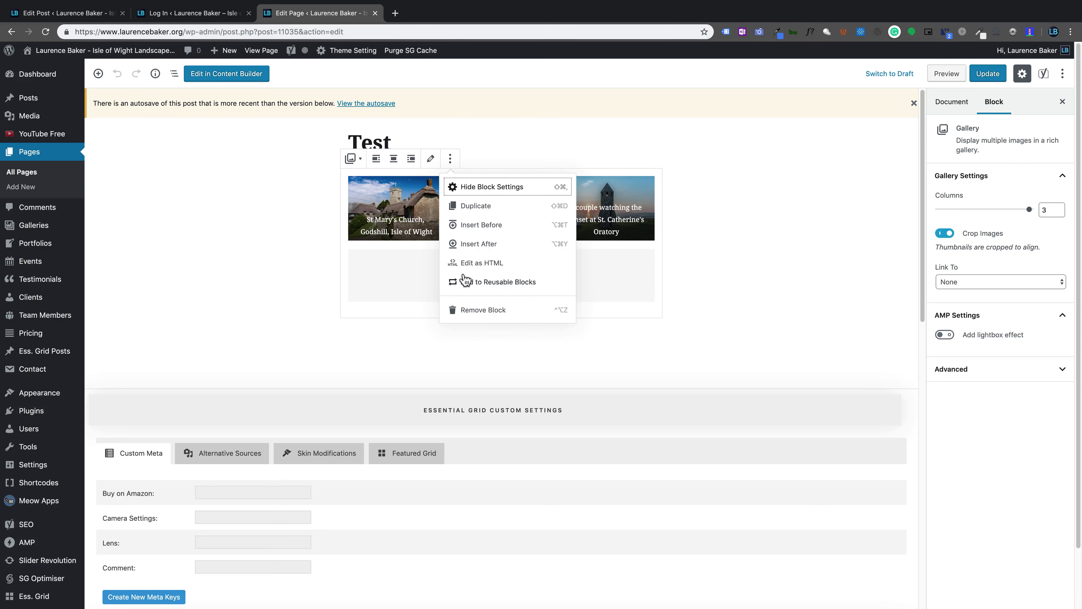
click(472, 313)
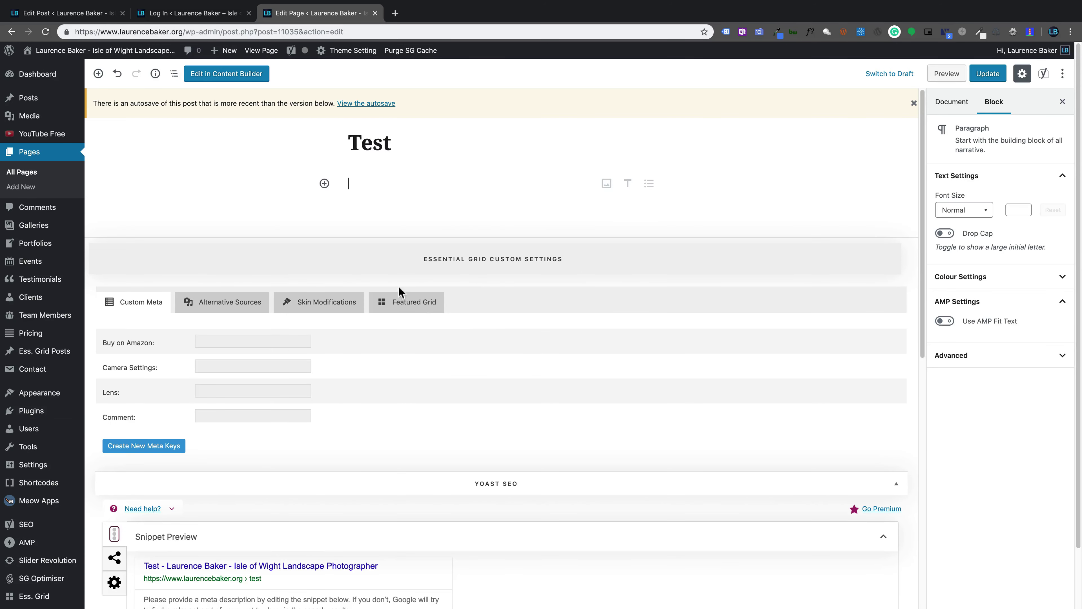
- Insert a new empty Gallery block in its place
click(323, 184)
text(gall)
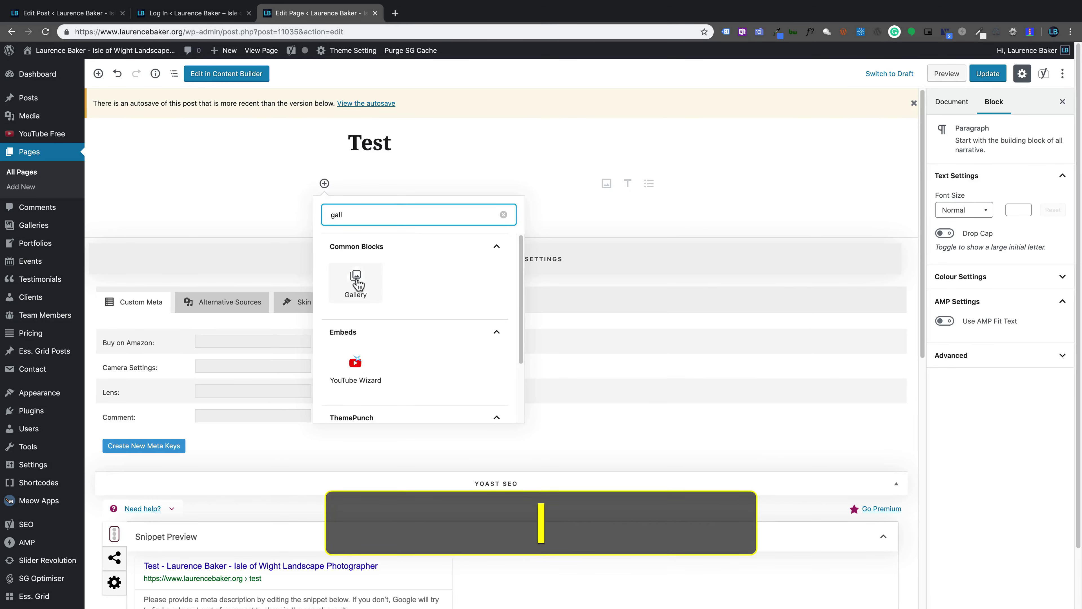
click(355, 281)
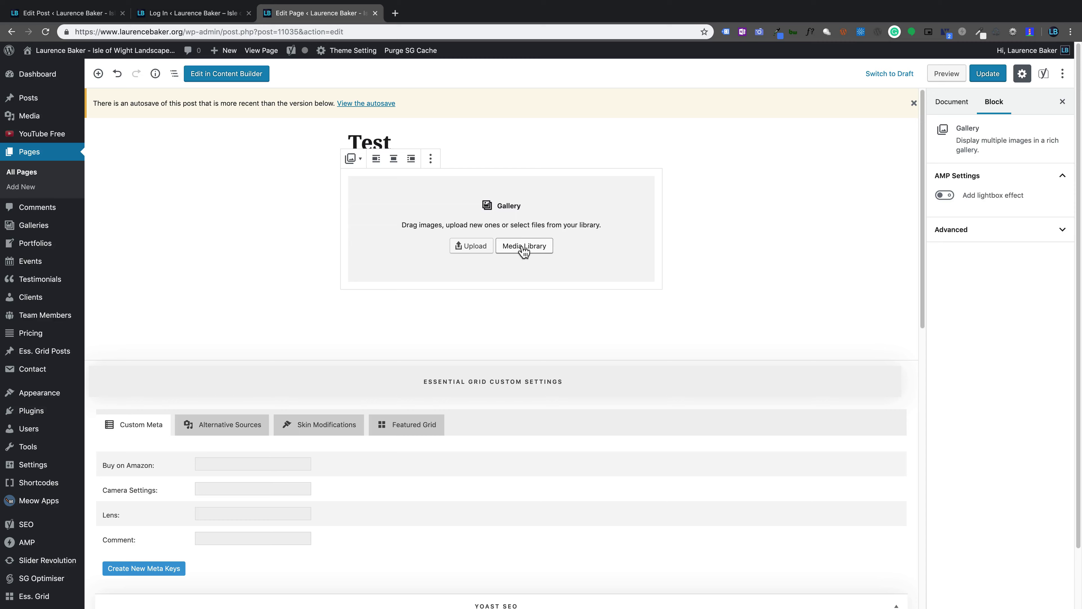
- Select six Isle of Wight photos from the Media Library, including the church and Needles sunset
click(509, 247)
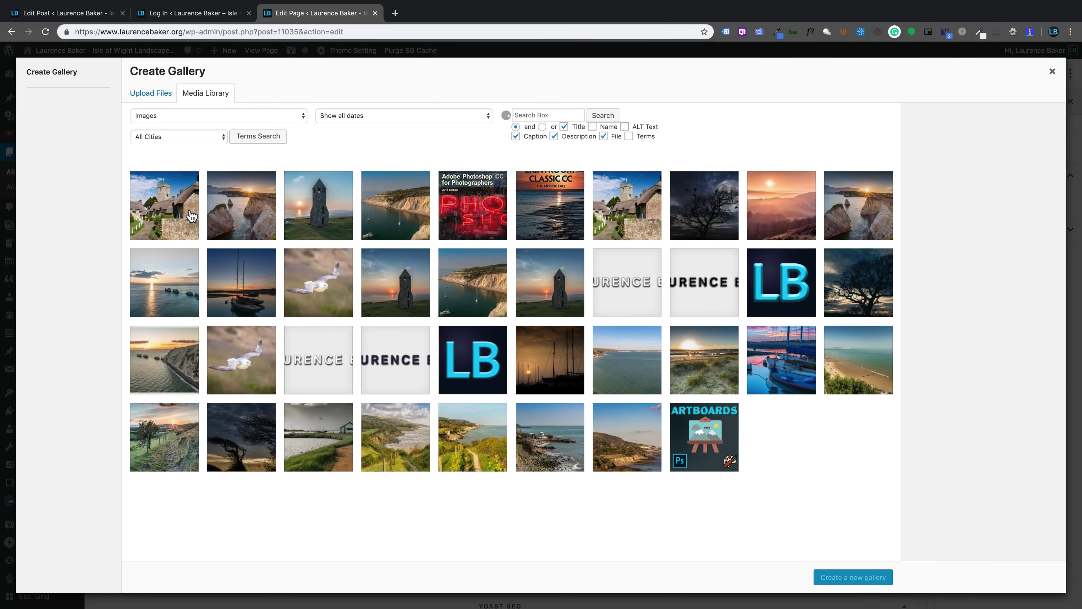
click(187, 213)
click(233, 220)
click(315, 209)
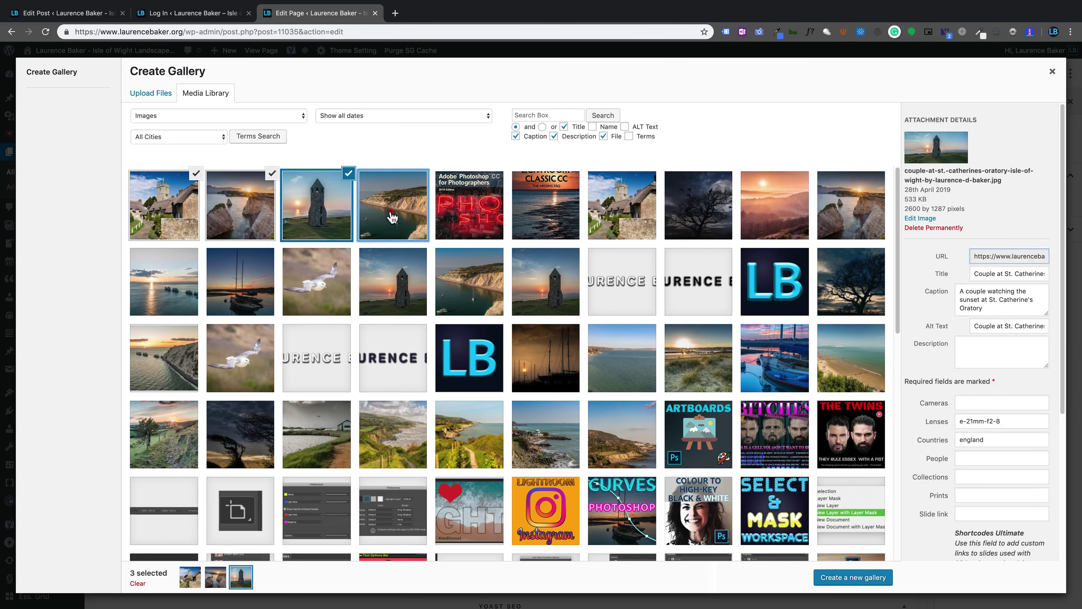
click(392, 209)
click(618, 228)
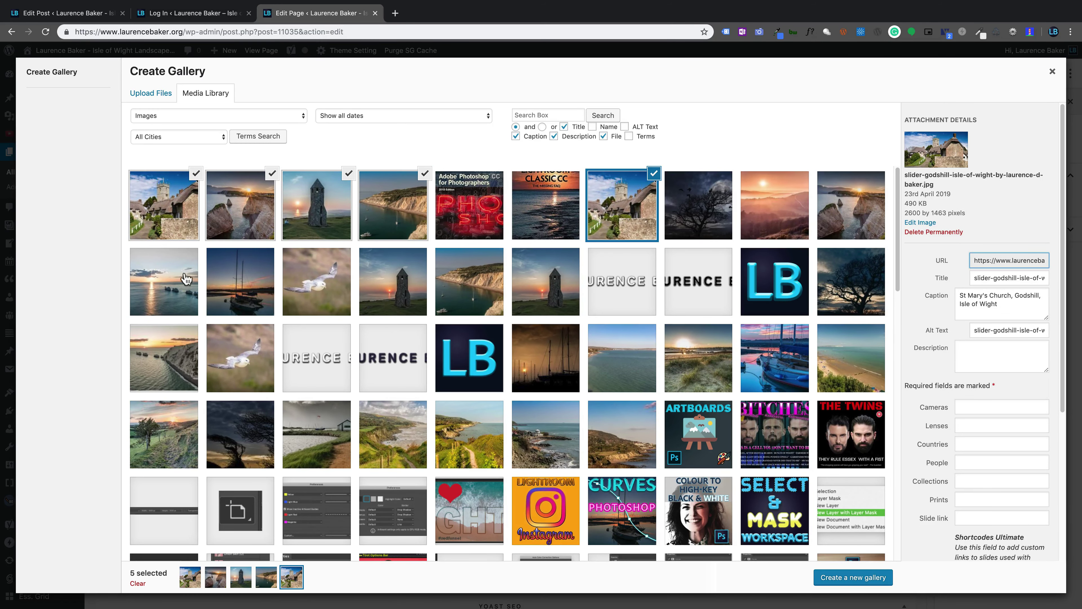
click(173, 291)
- Create and insert the gallery from the six photos, then preview the page
click(830, 580)
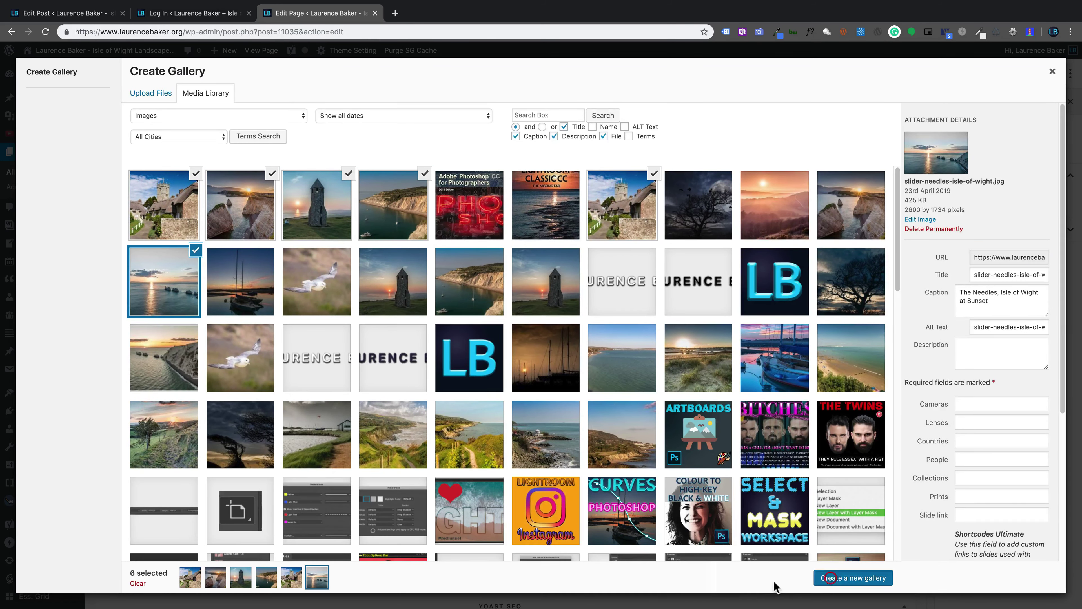
click(861, 578)
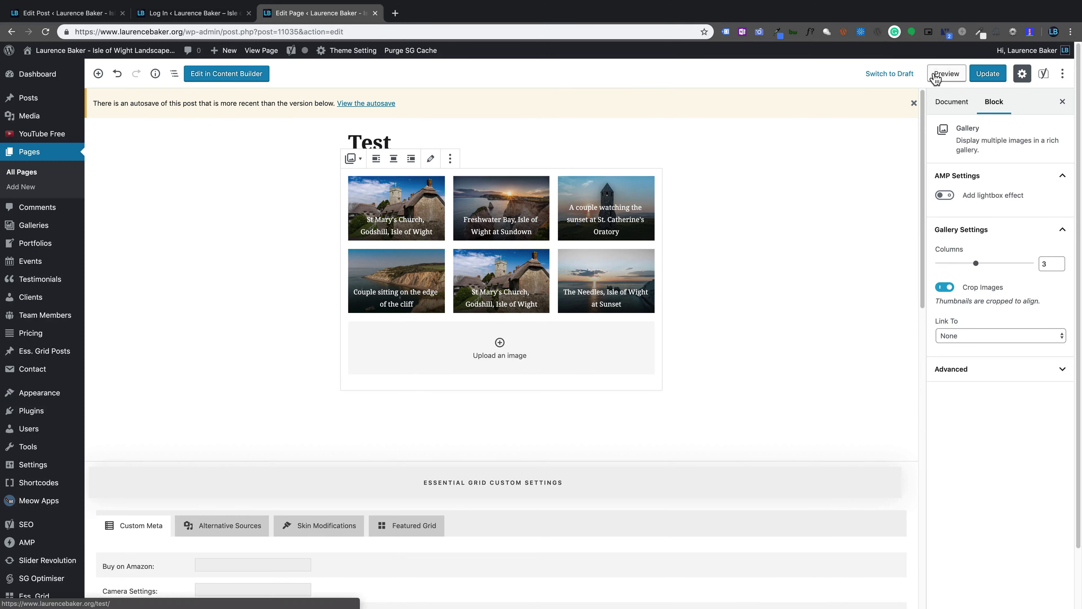
click(934, 76)
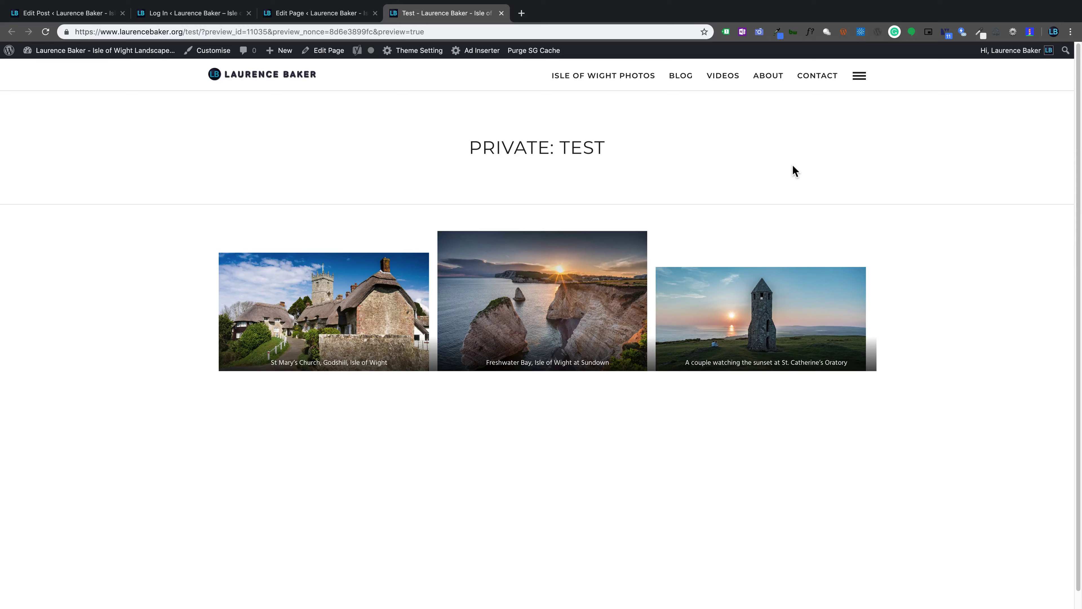
- Return to the admin Dashboard and open Appearance > Themes
mouse_move(70, 52)
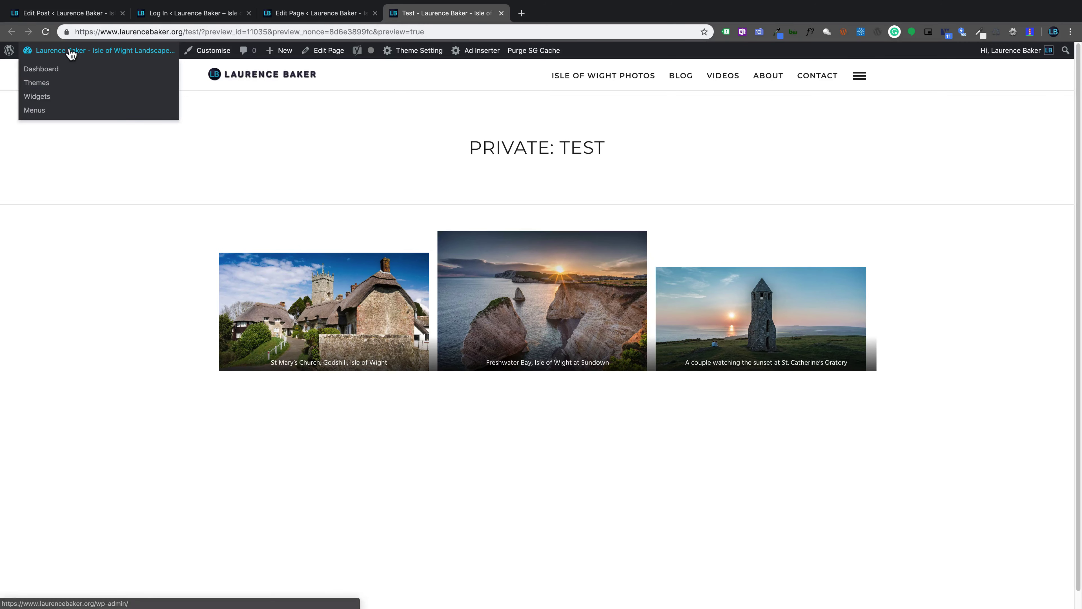
click(45, 73)
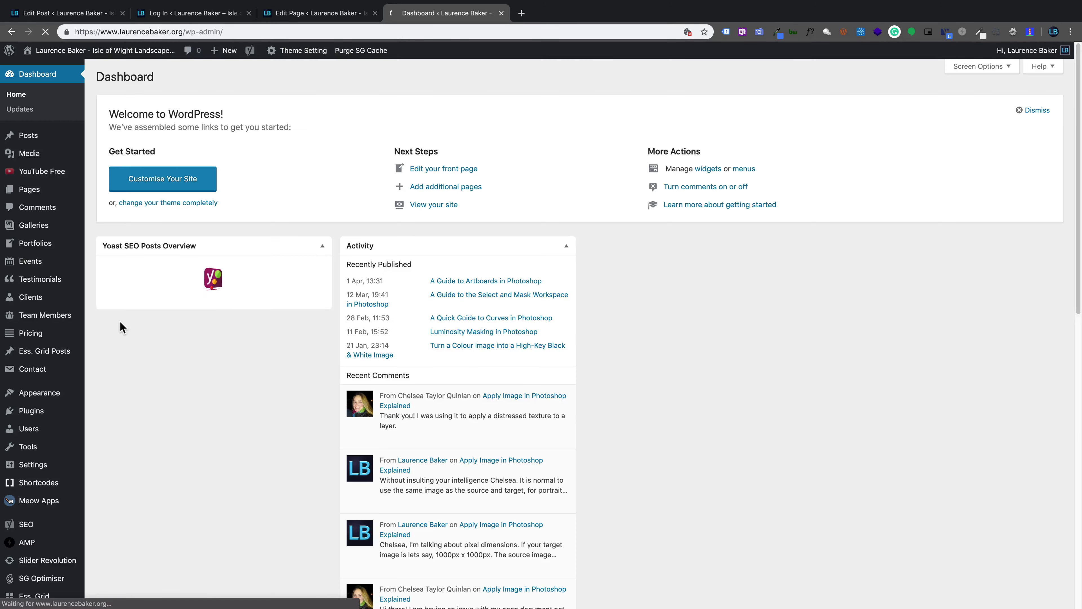
mouse_move(37, 394)
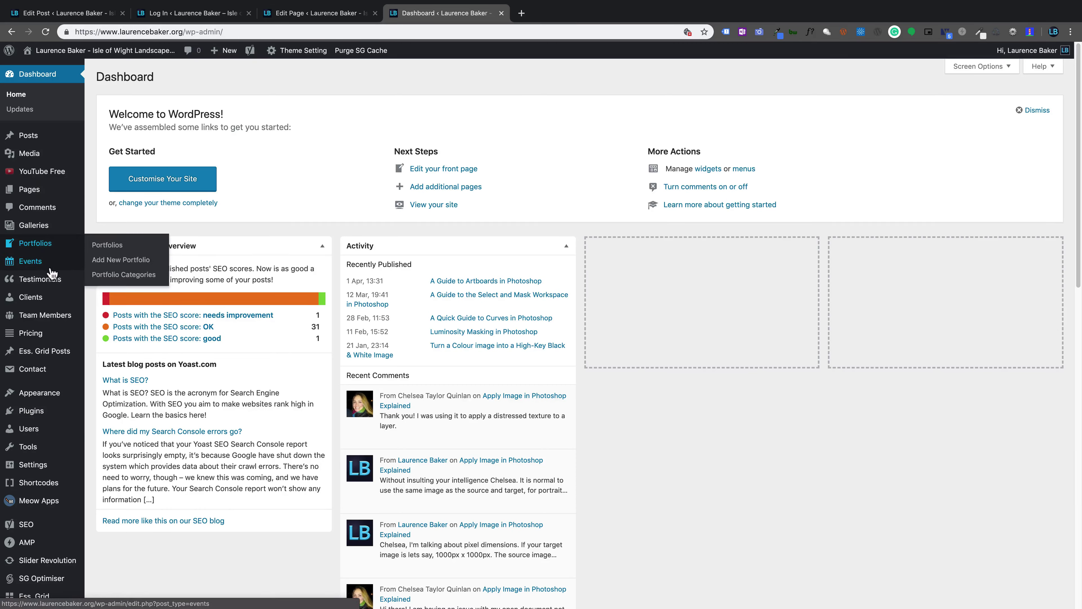
mouse_move(38, 145)
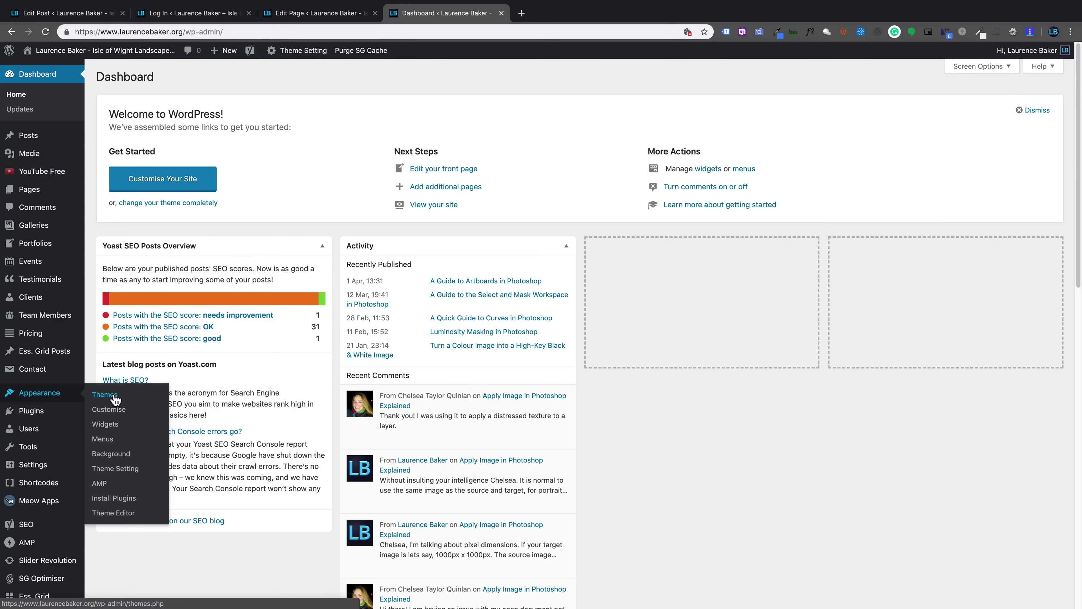
click(114, 397)
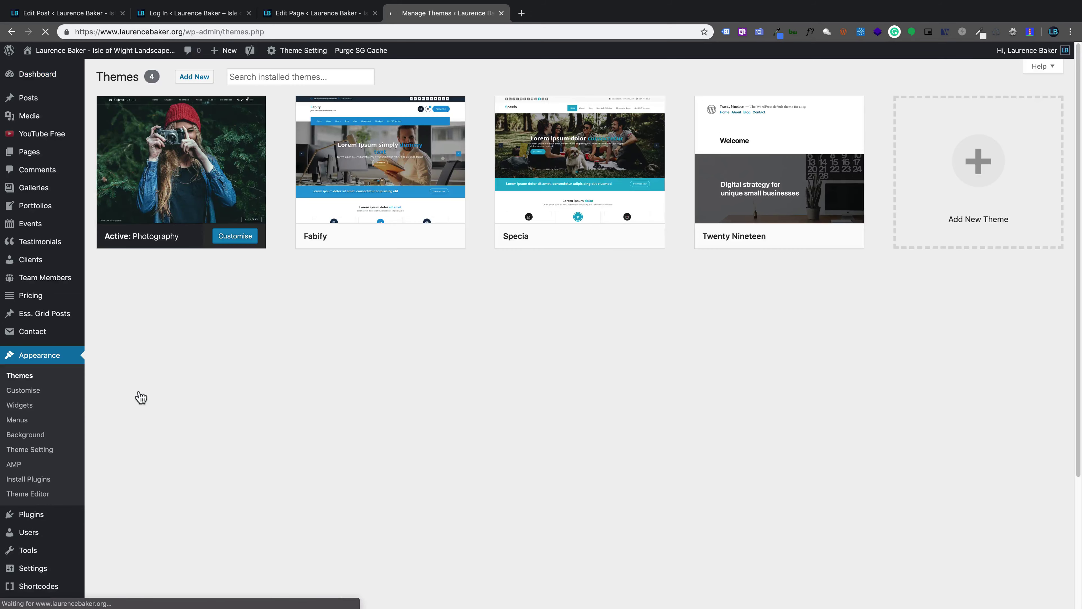
- Browse new themes filtered by the Photography feature, showing 415 results like Rife Free and Benzer
click(184, 77)
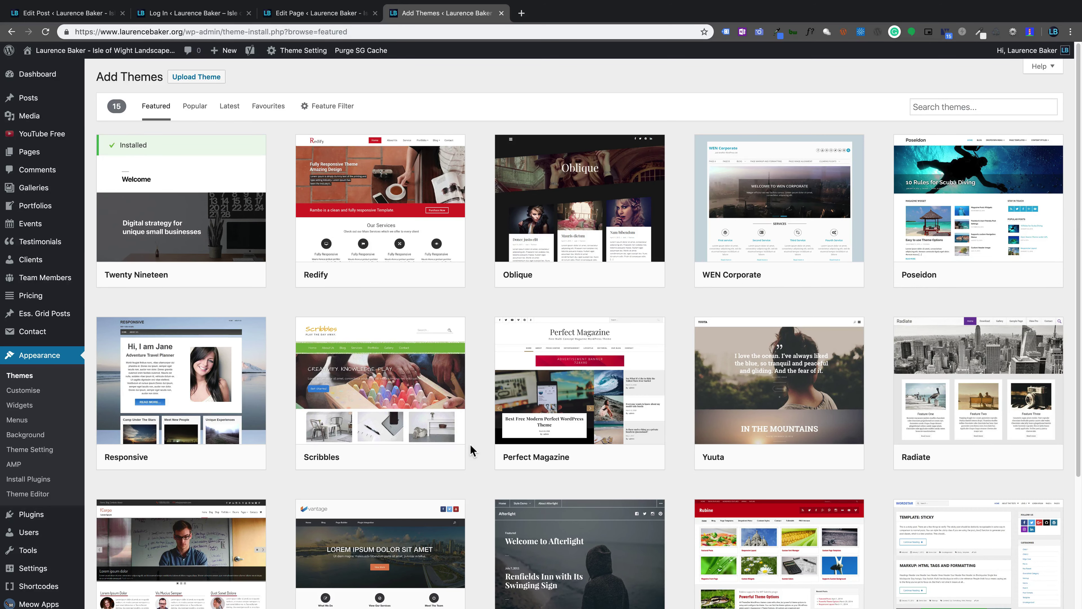
click(310, 107)
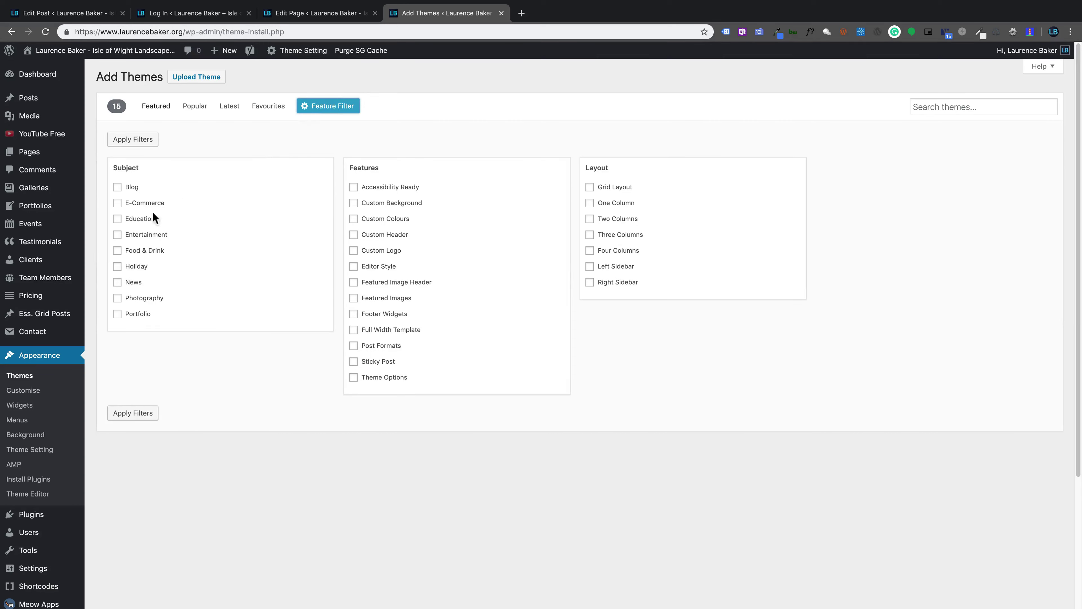
click(118, 297)
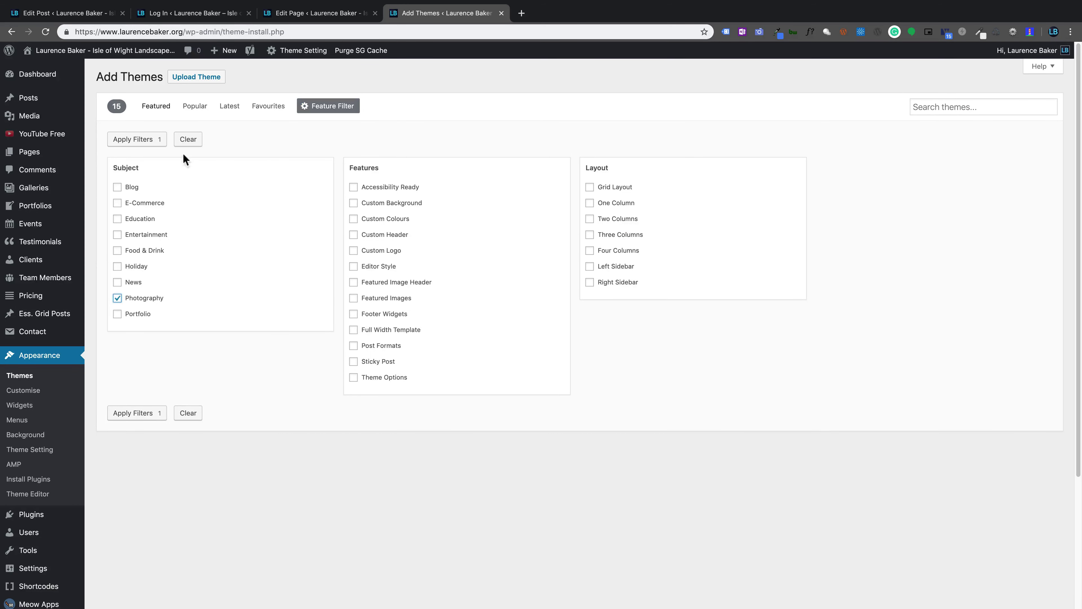
click(142, 140)
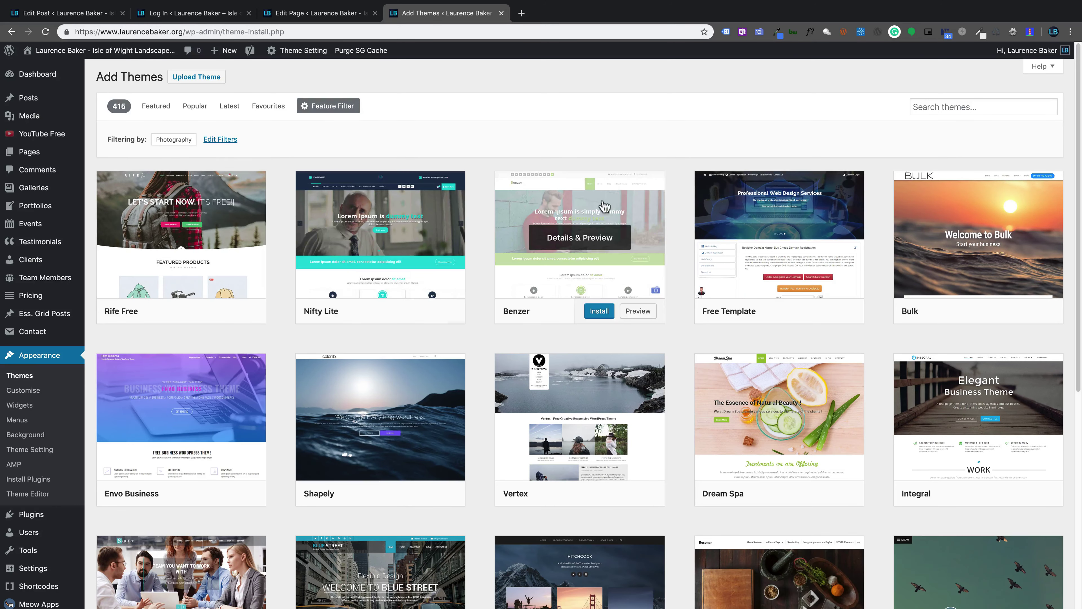
scroll(539, 207, down, 5)
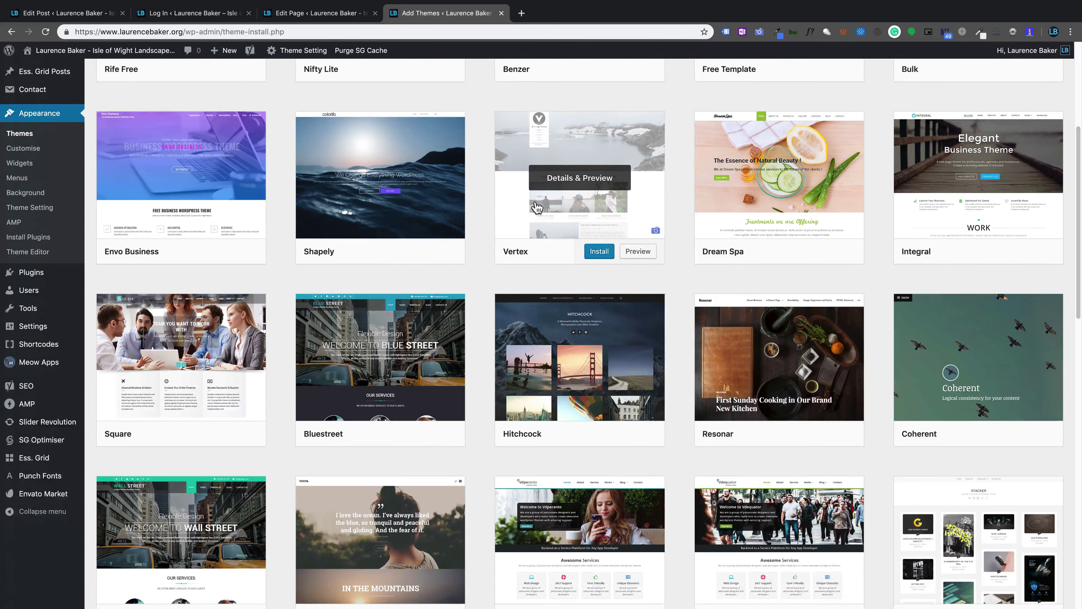
scroll(537, 207, down, 5)
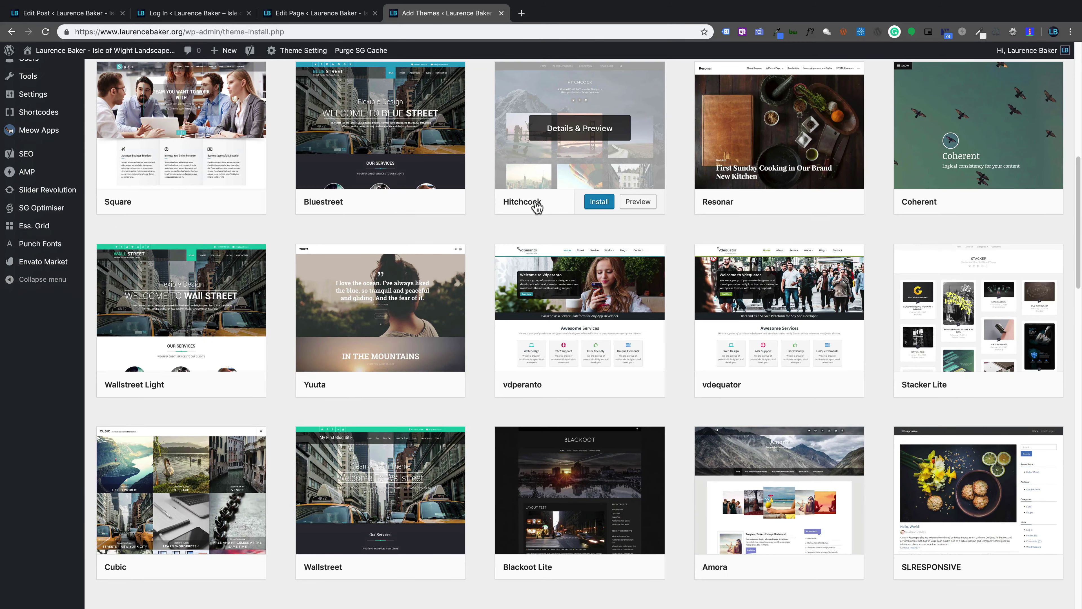
scroll(536, 207, up, 5)
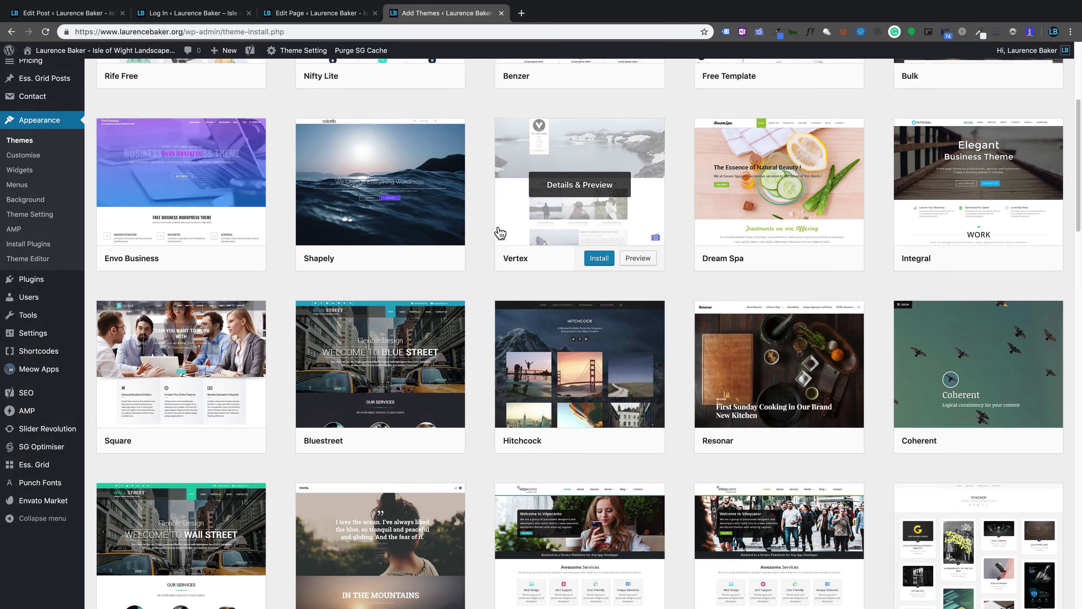
scroll(499, 233, up, 5)
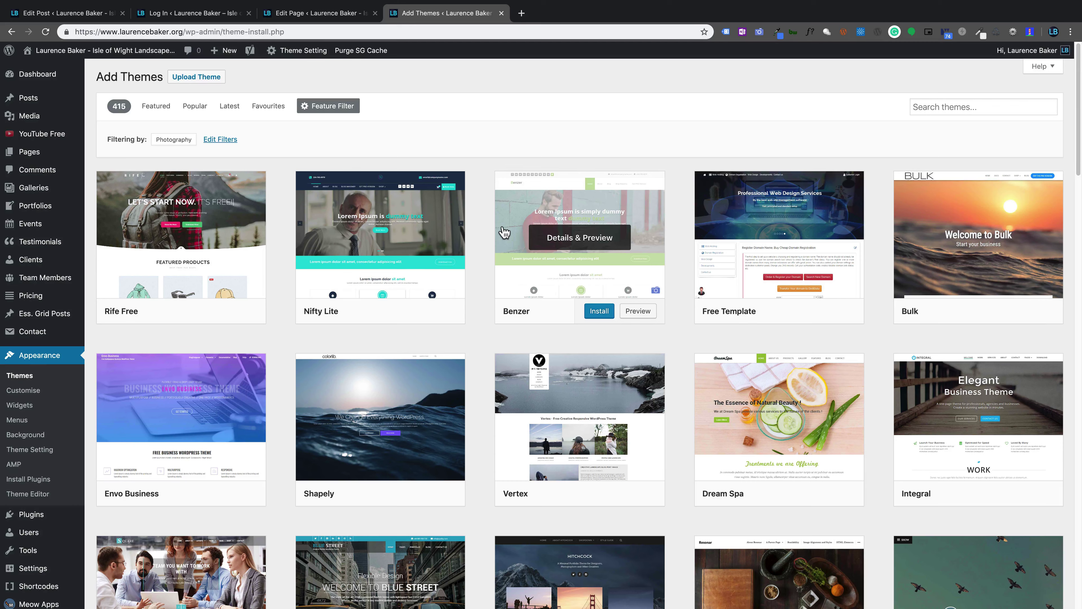
click(637, 311)
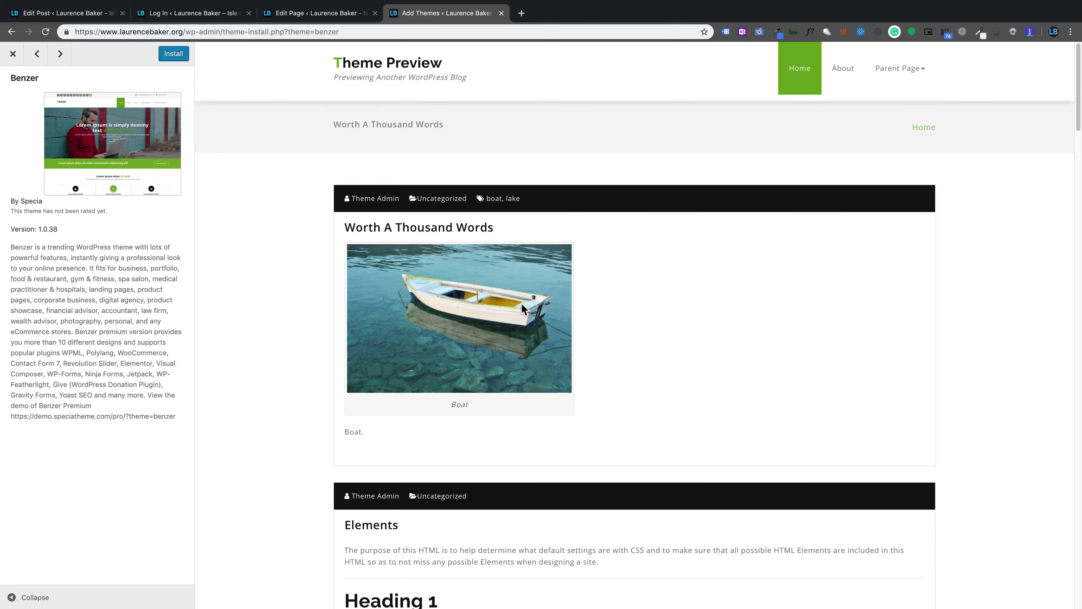
scroll(522, 303, down, 7)
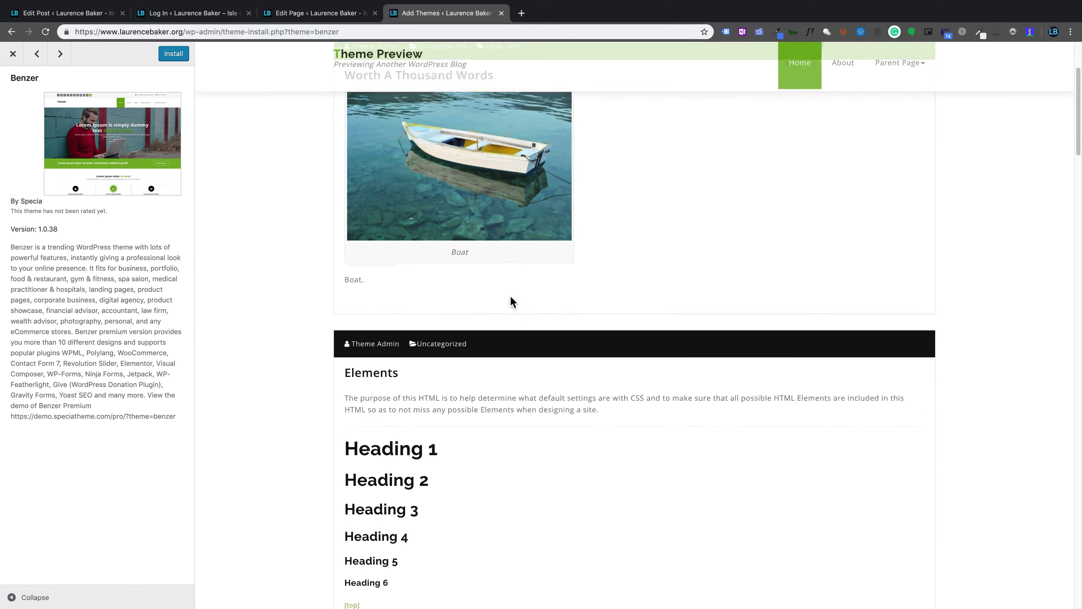
scroll(503, 311, up, 5)
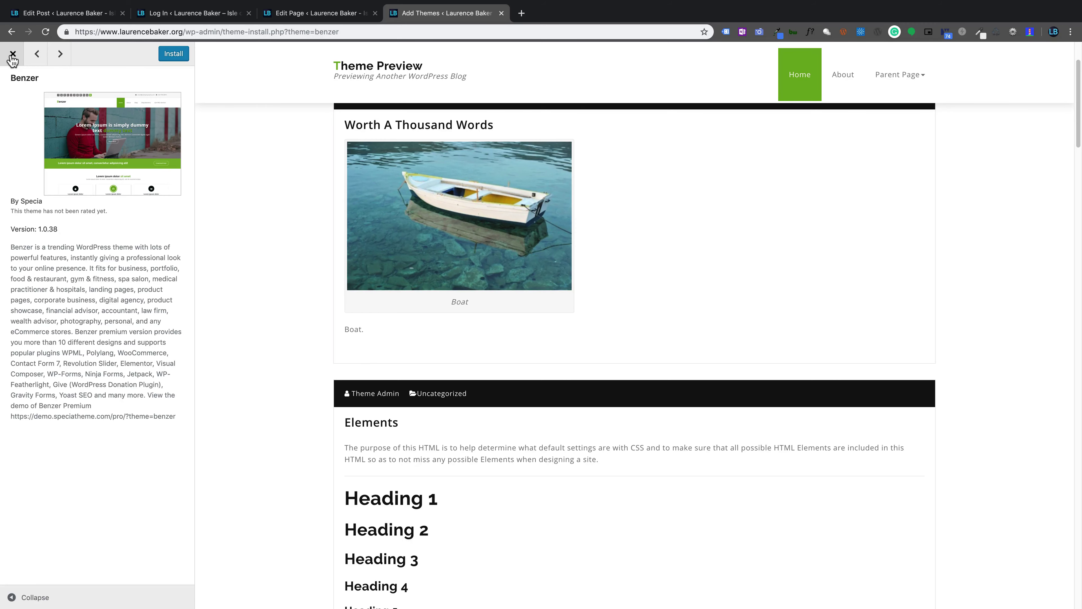
click(12, 54)
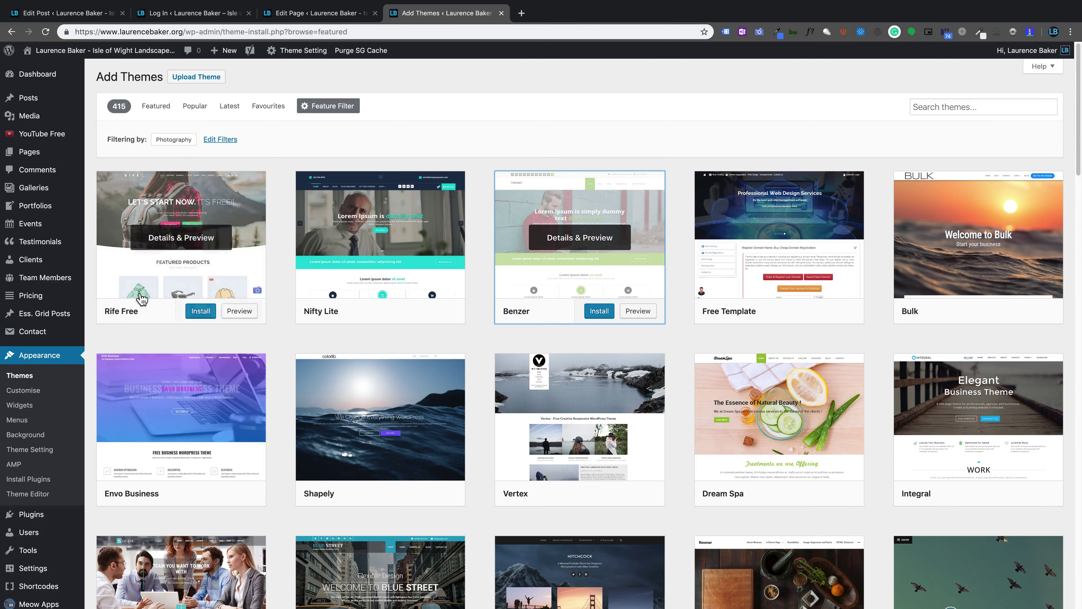
- Open the Plugins list showing the site's 28 installed plugins
click(16, 513)
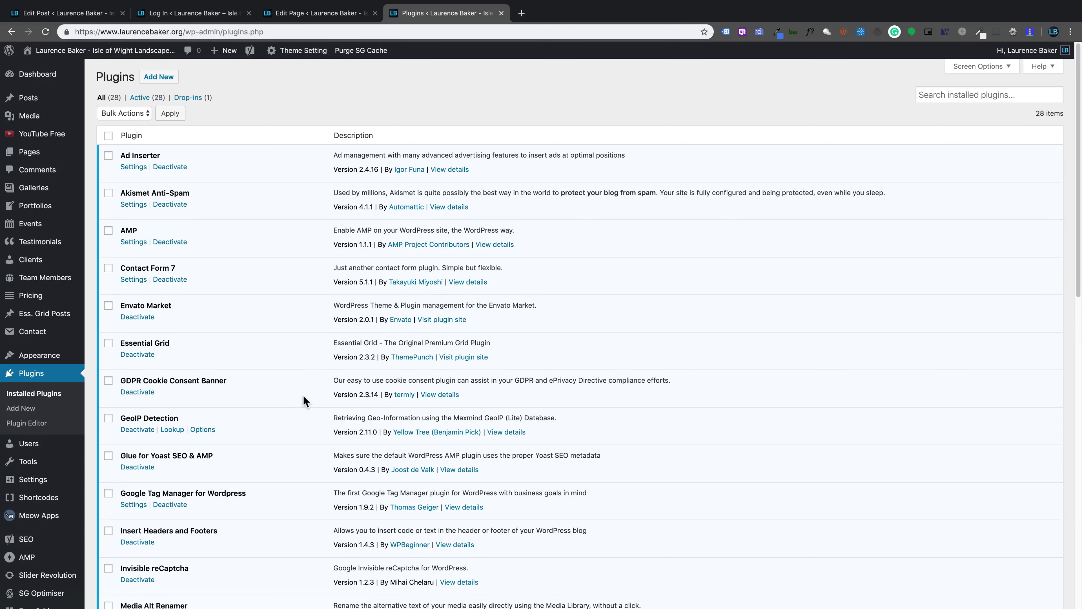
- Search Add Plugins for 'image optimiser', then begin removing the 's' from the term
click(158, 77)
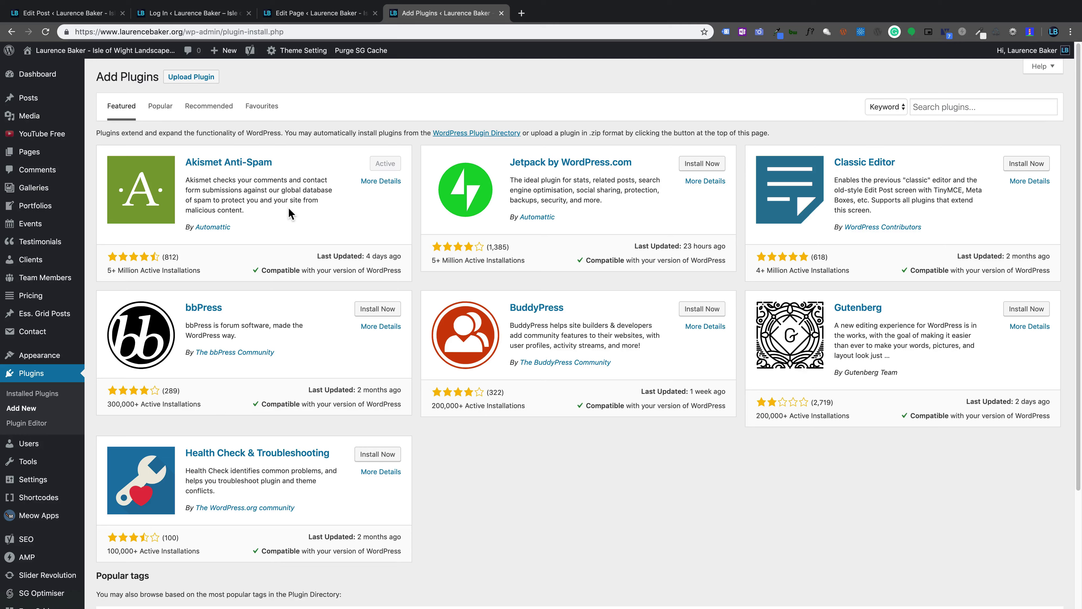
click(957, 106)
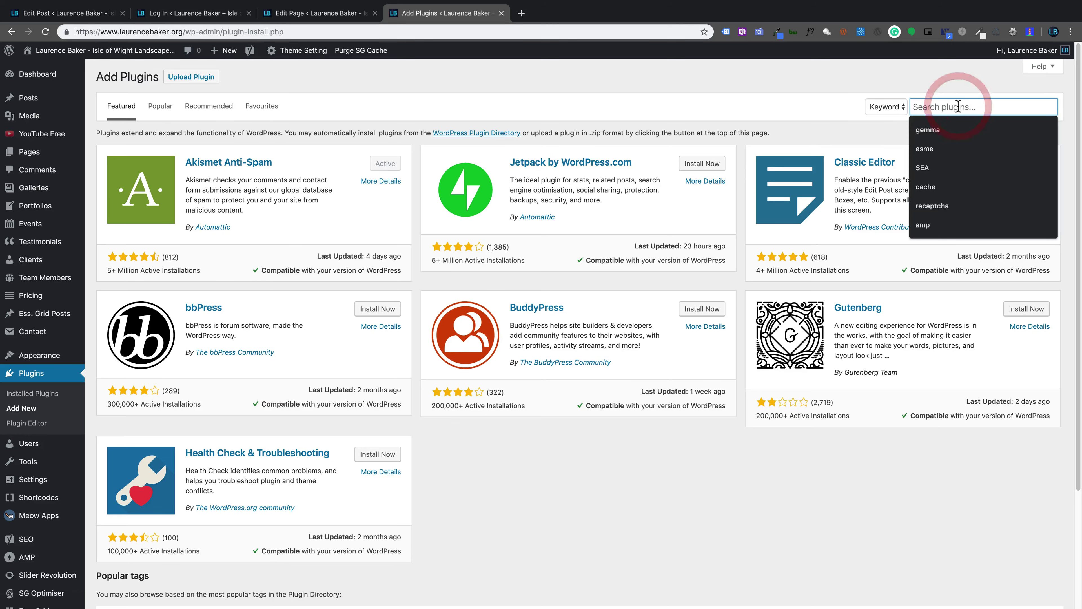
text(inag)
key(BackSpace)
key(BackSpace)
key(BackSpace)
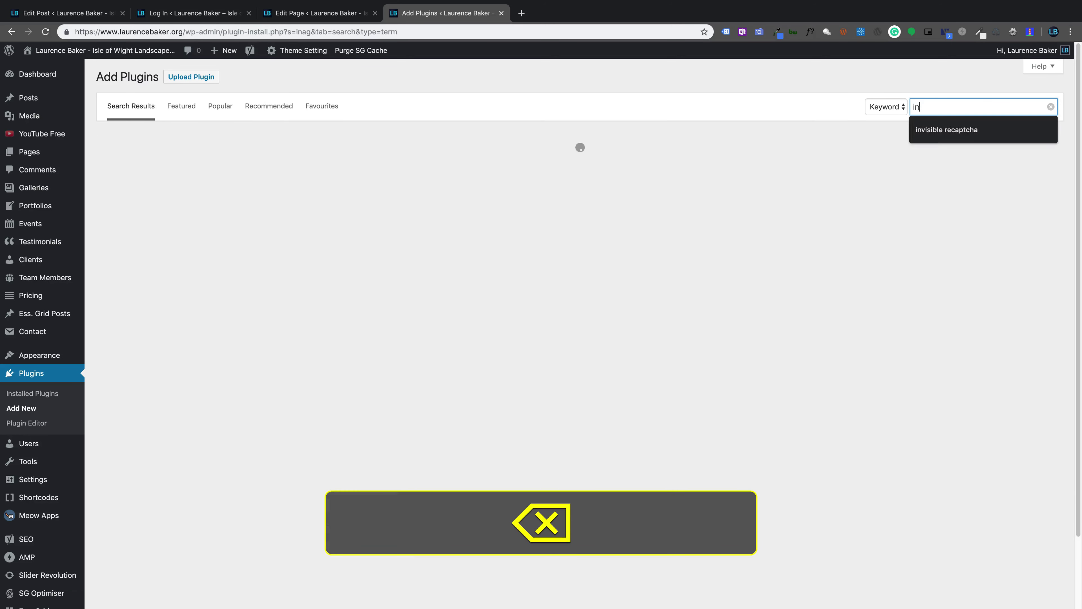
text(mage optimiser)
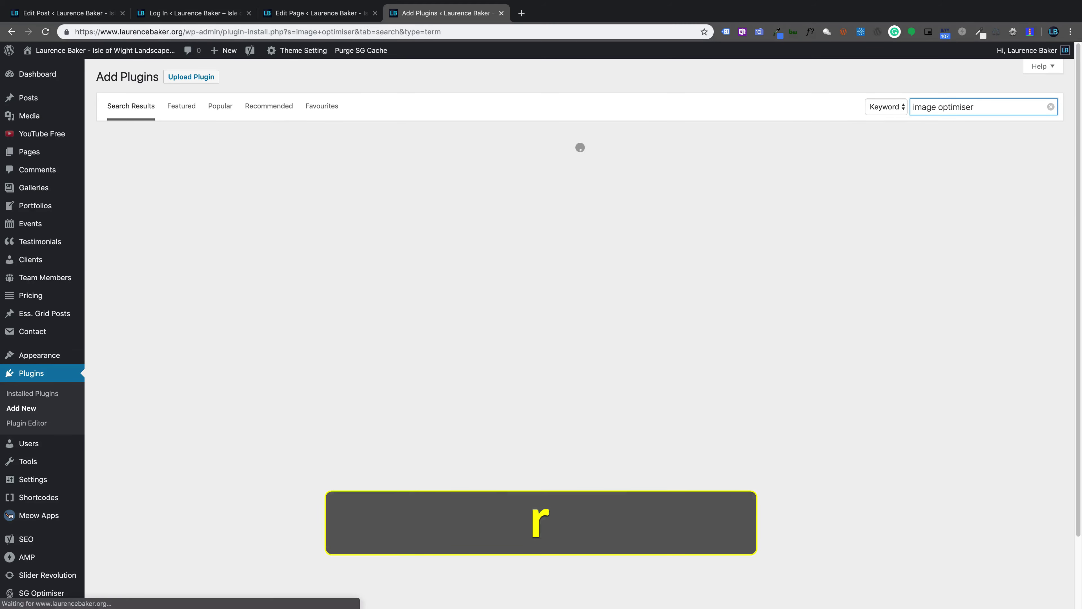
key(Return)
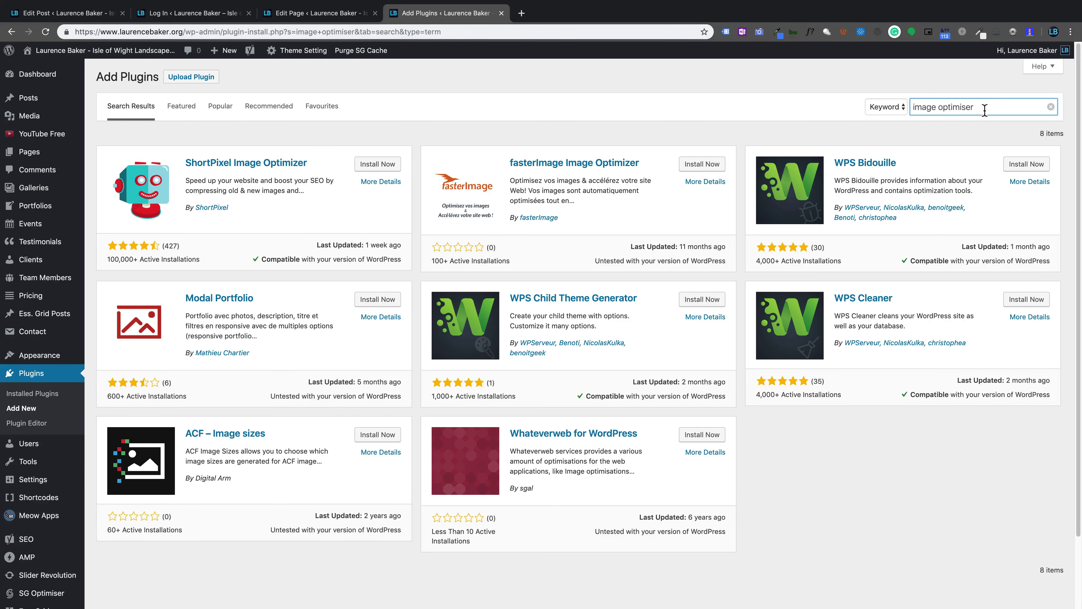
click(966, 107)
key(BackSpace)
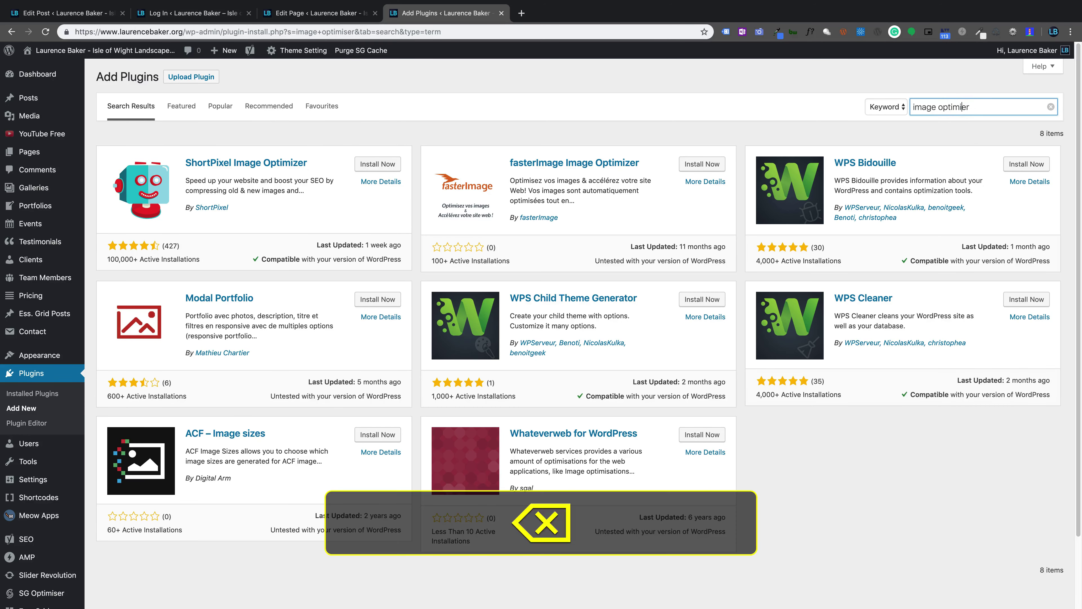
- Rerun the plugin search as 'image optimizer' with the American spelling
text(z)
key(Return)
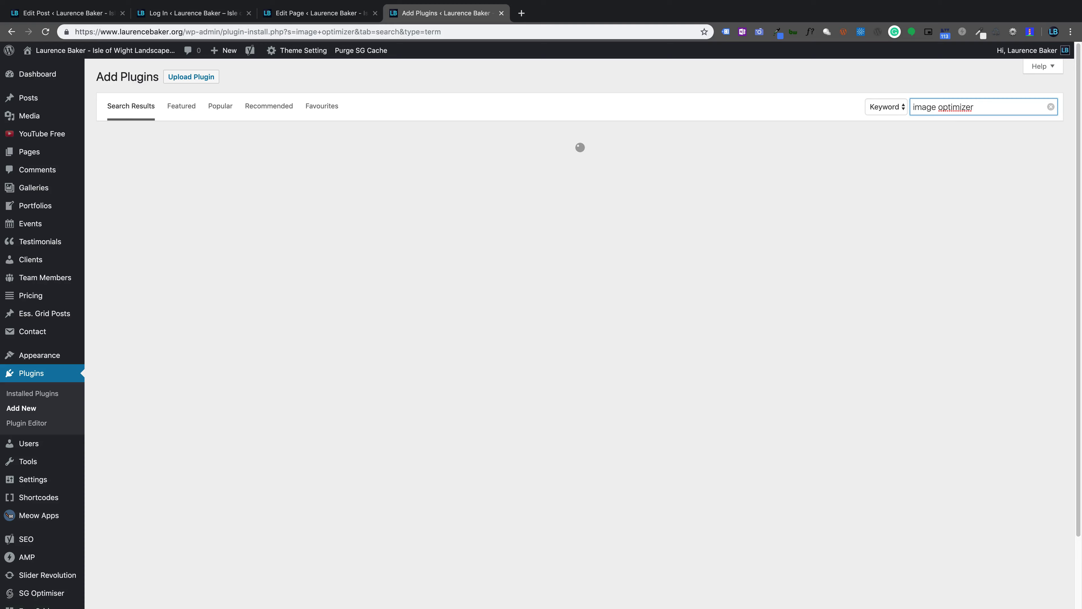